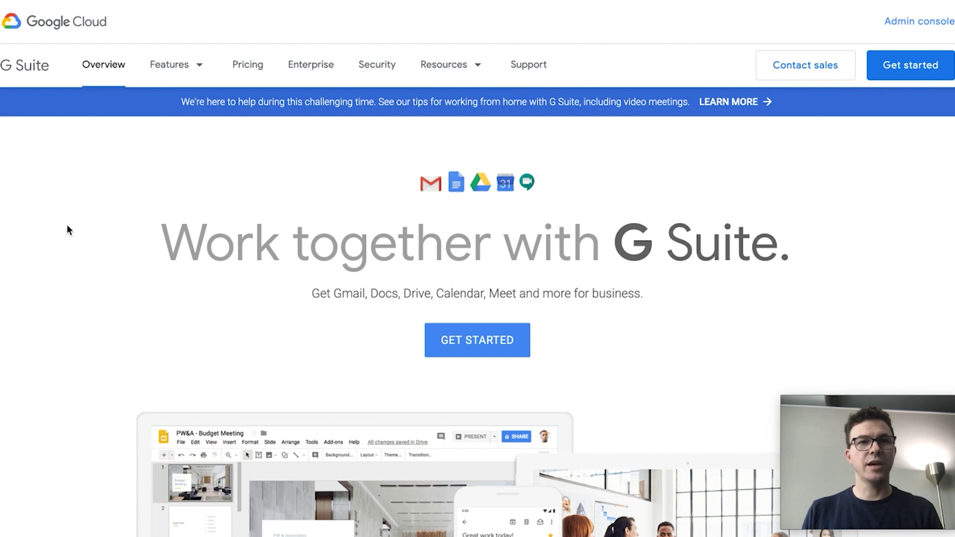
- Start the G Suite sign-up with the business name, a one-person team and the prefilled contact details
{"action": "left_click", "coordinate": [468, 341]}
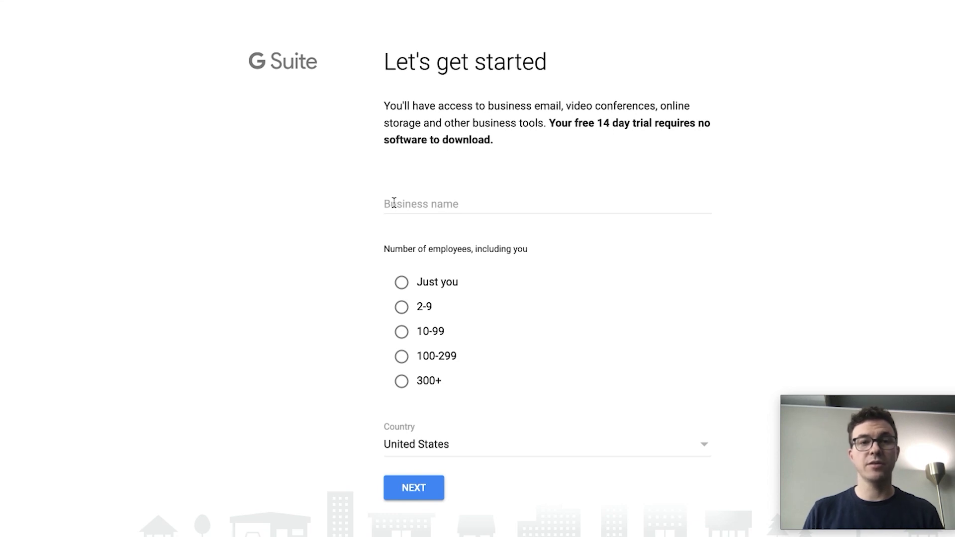
{"action": "left_click", "coordinate": [394, 203]}
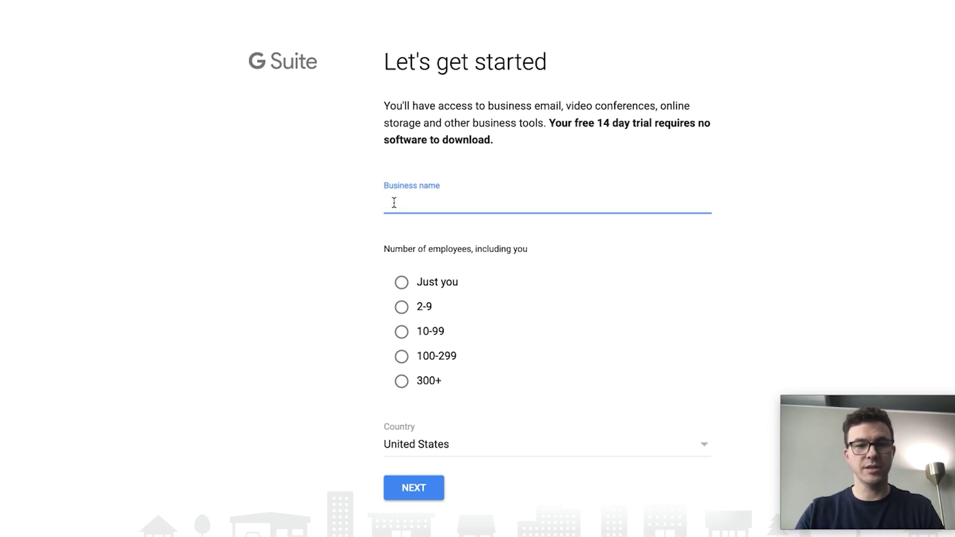
{"action": "type", "text": "Jeff Thelen"}
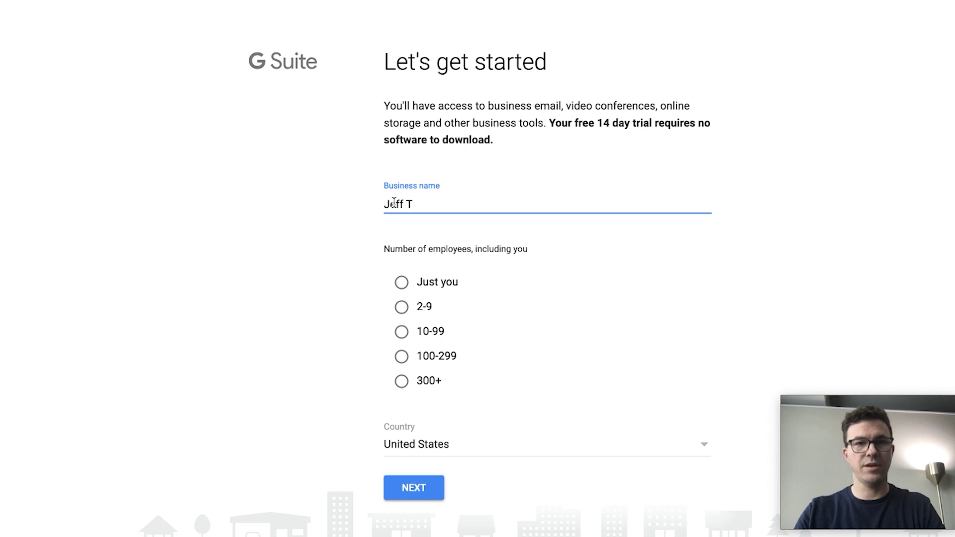
{"action": "left_click", "coordinate": [402, 283]}
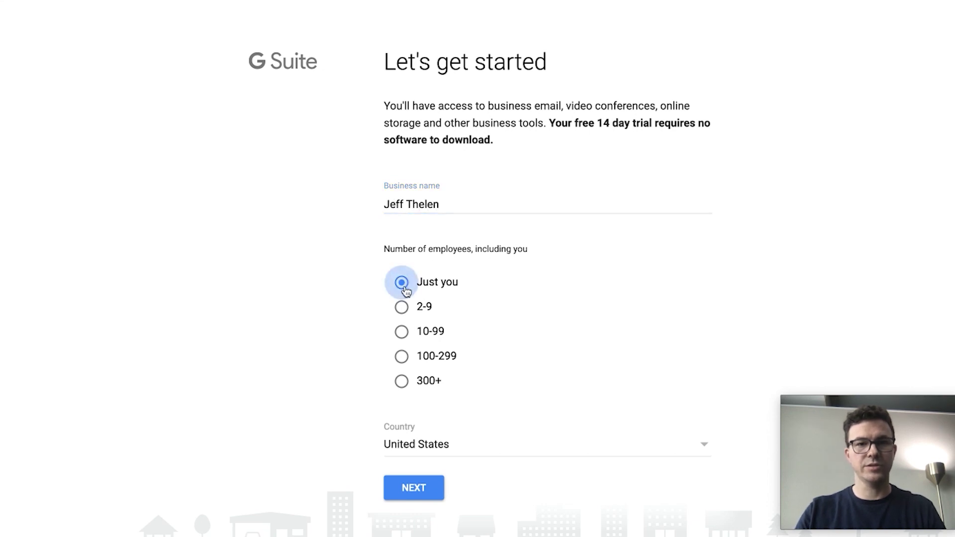
{"action": "left_click", "coordinate": [413, 487]}
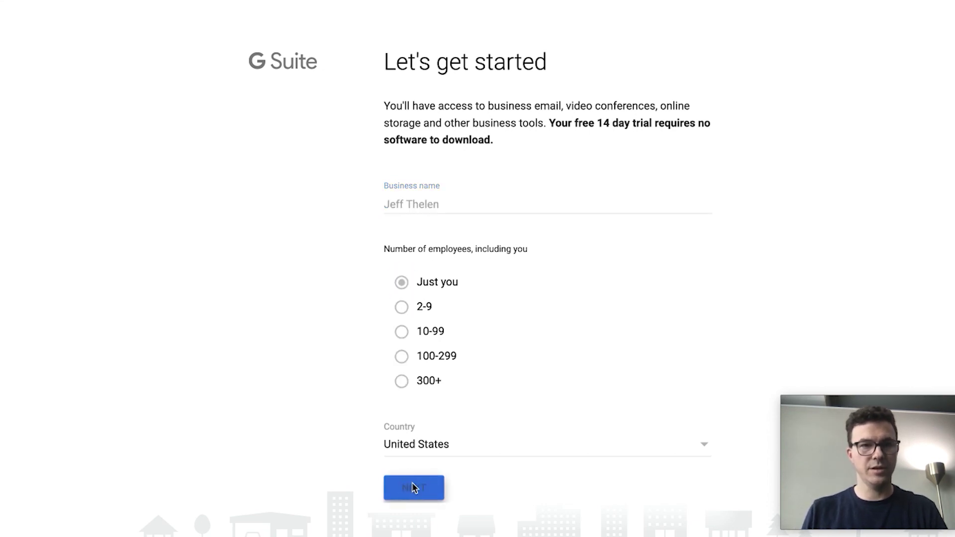
{"action": "left_click", "coordinate": [362, 387]}
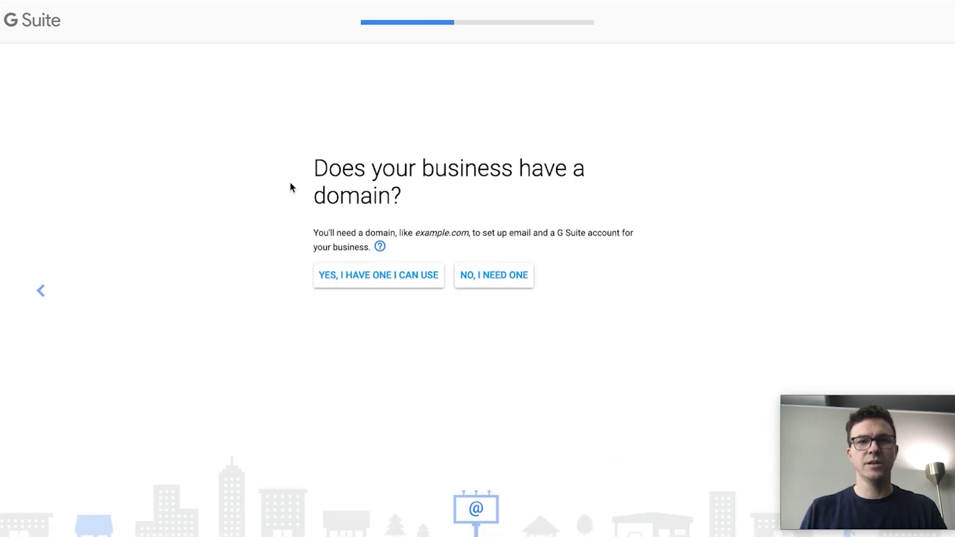
- Confirm the business already owns a domain, enter it, and confirm using it for the account
{"action": "left_click", "coordinate": [387, 281]}
{"action": "type", "text": "jeffthelen.co"}
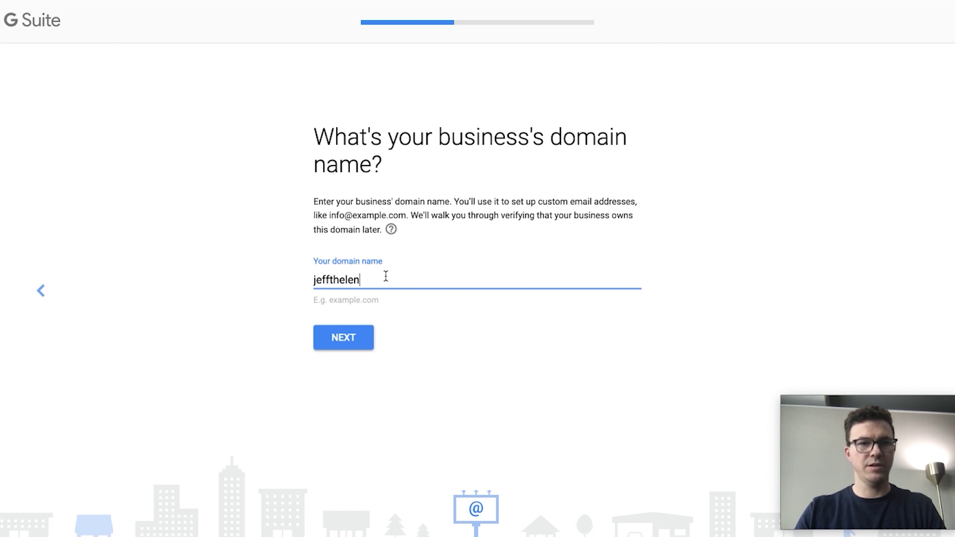
{"action": "left_click", "coordinate": [345, 339]}
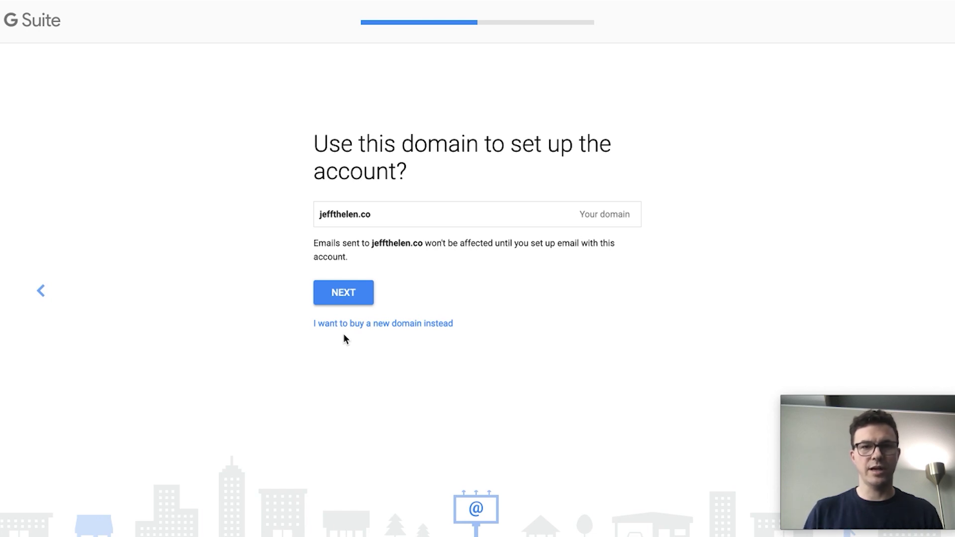
{"action": "left_click", "coordinate": [345, 297]}
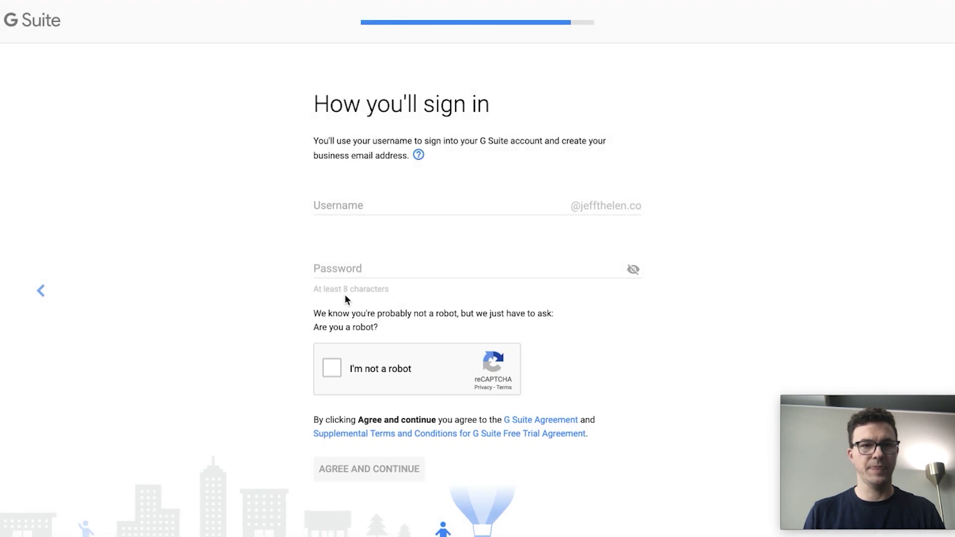
- Enter the admin username, correcting and replacing earlier attempts
{"action": "left_click", "coordinate": [337, 205]}
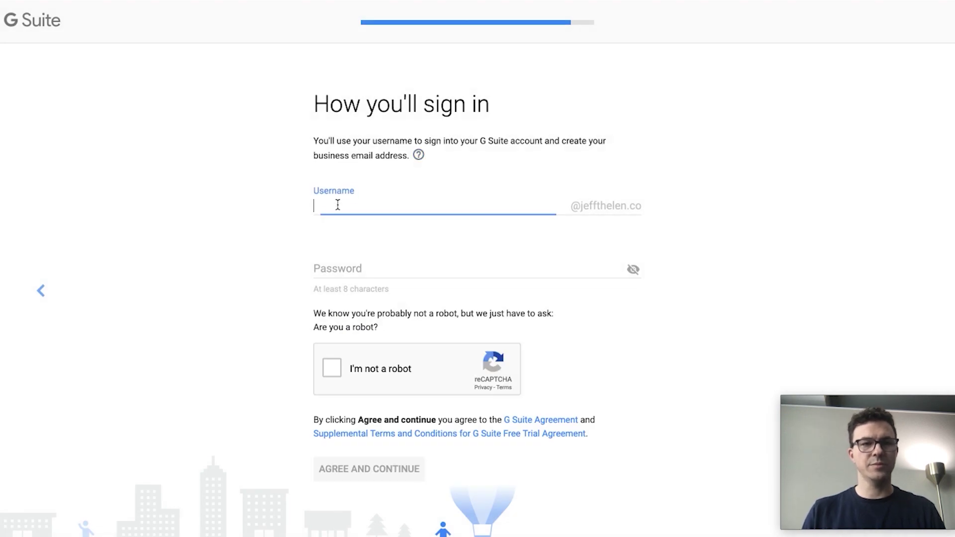
{"action": "type", "text": "coc"}
{"action": "key", "text": "BackSpace"}
{"action": "type", "text": "nt"}
{"action": "key", "text": "BackSpace"}
{"action": "key", "text": "BackSpace"}
{"action": "type", "text": "ntact"}
{"action": "key", "text": "ctrl+a"}
{"action": "type", "text": "sales"}
{"action": "key", "text": "BackSpace"}
{"action": "key", "text": "BackSpace"}
{"action": "key", "text": "BackSpace"}
{"action": "key", "text": "BackSpace"}
{"action": "key", "text": "BackSpace"}
{"action": "key", "text": "ctrl+a"}
{"action": "key", "text": "BackSpace"}
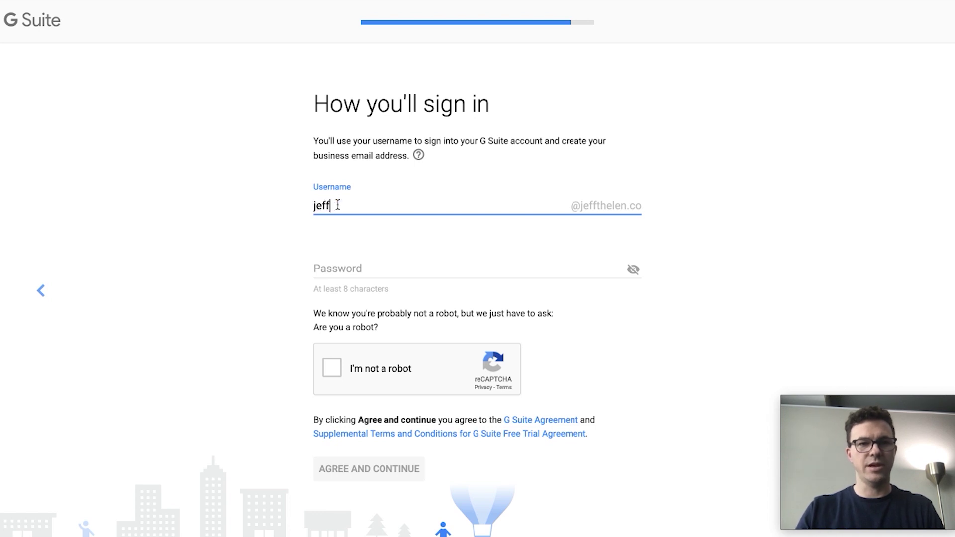
- Fill in a generated password, pass the robot check and accept the terms
{"action": "key", "text": "Tab"}
{"action": "left_click", "coordinate": [348, 291]}
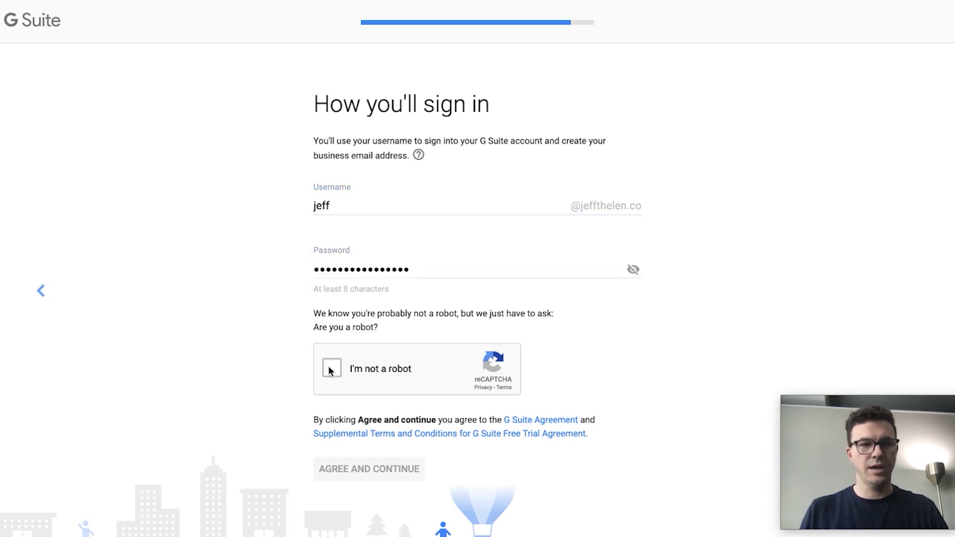
{"action": "left_click", "coordinate": [331, 369]}
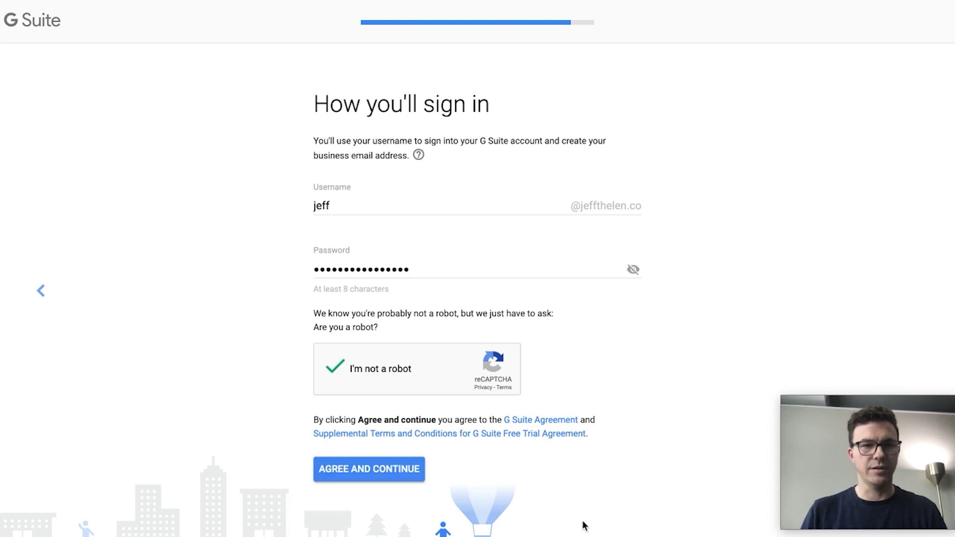
{"action": "left_click", "coordinate": [361, 465]}
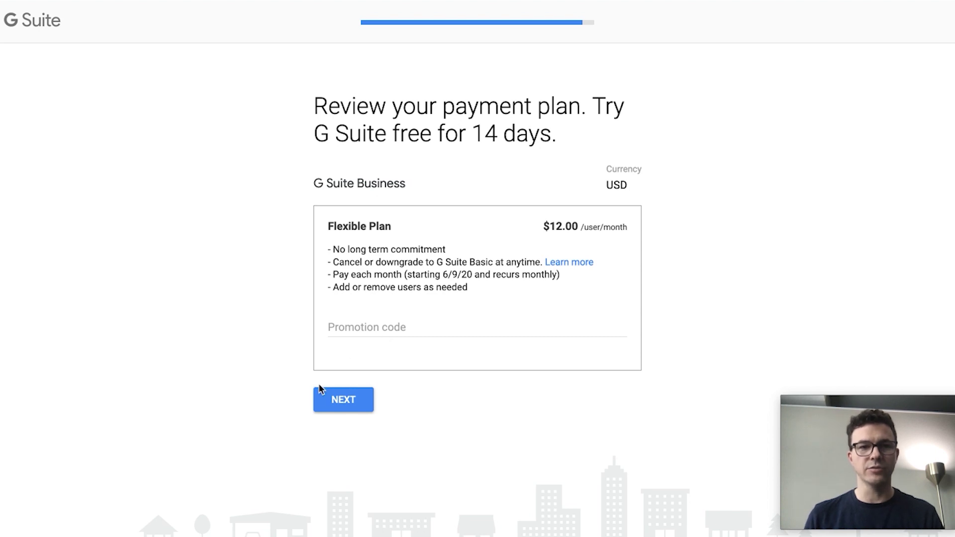
- Accept the $12.00 Business Flexible Plan trial and continue to setup in the Admin console
{"action": "left_click", "coordinate": [341, 401]}
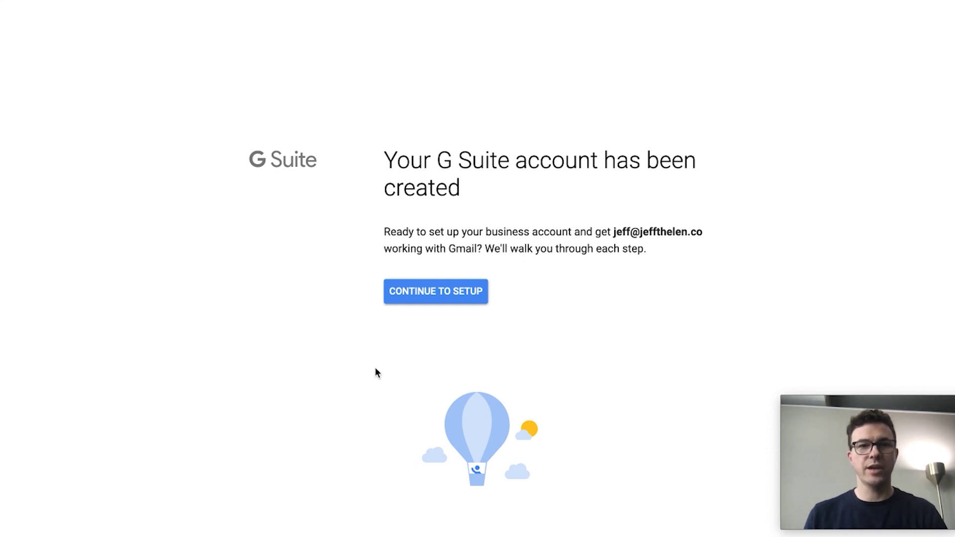
{"action": "left_click", "coordinate": [433, 296]}
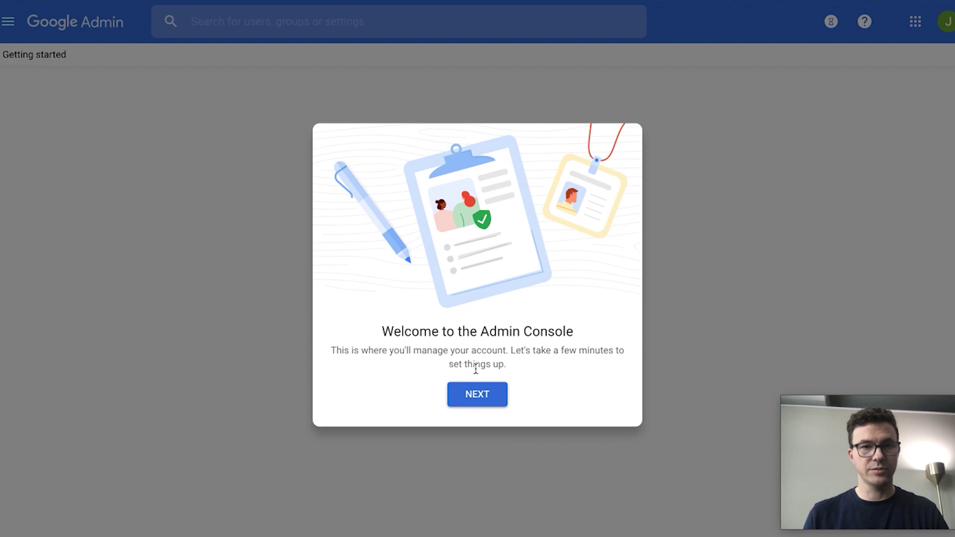
- Dismiss the Admin console welcome and start Activate Gmail, advancing to the MX-record instructions
{"action": "left_click", "coordinate": [476, 394]}
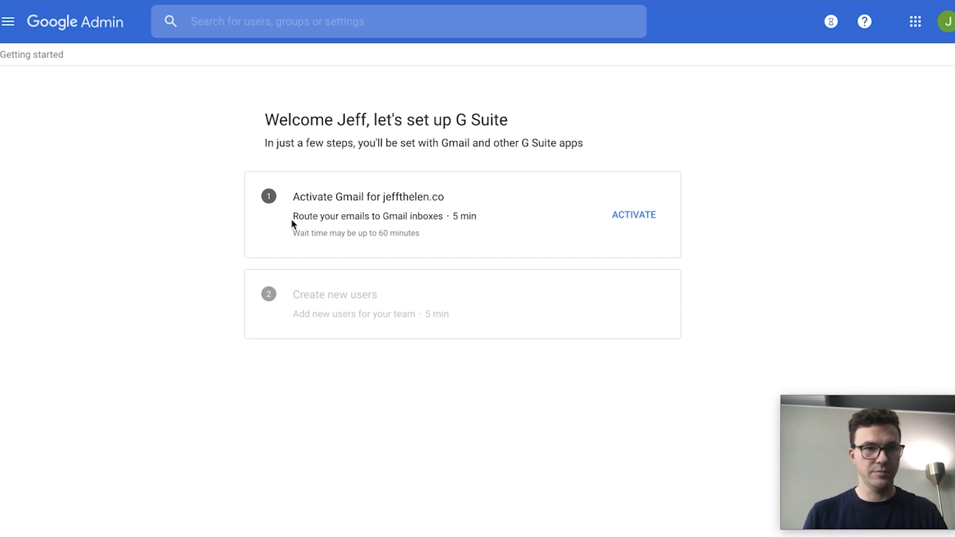
{"action": "left_click", "coordinate": [634, 215]}
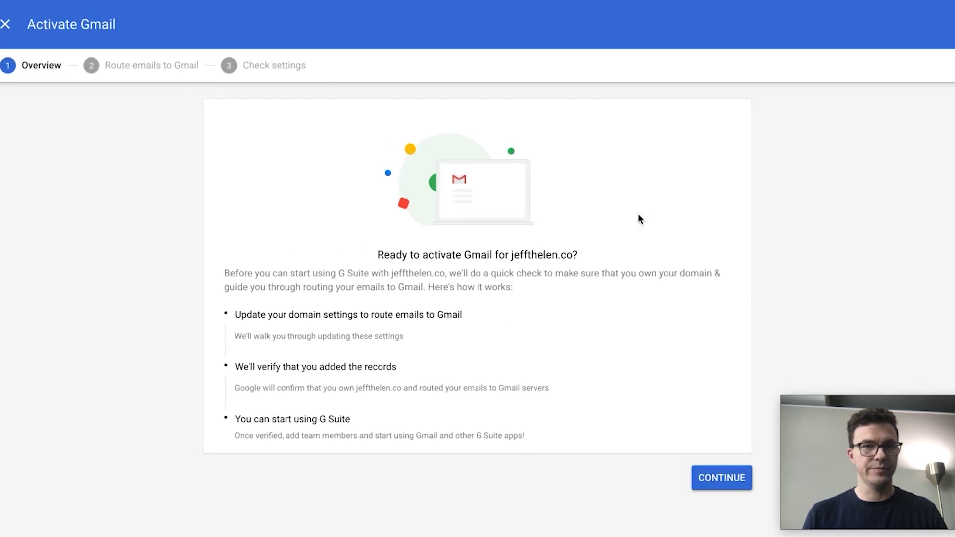
{"action": "left_click", "coordinate": [719, 479]}
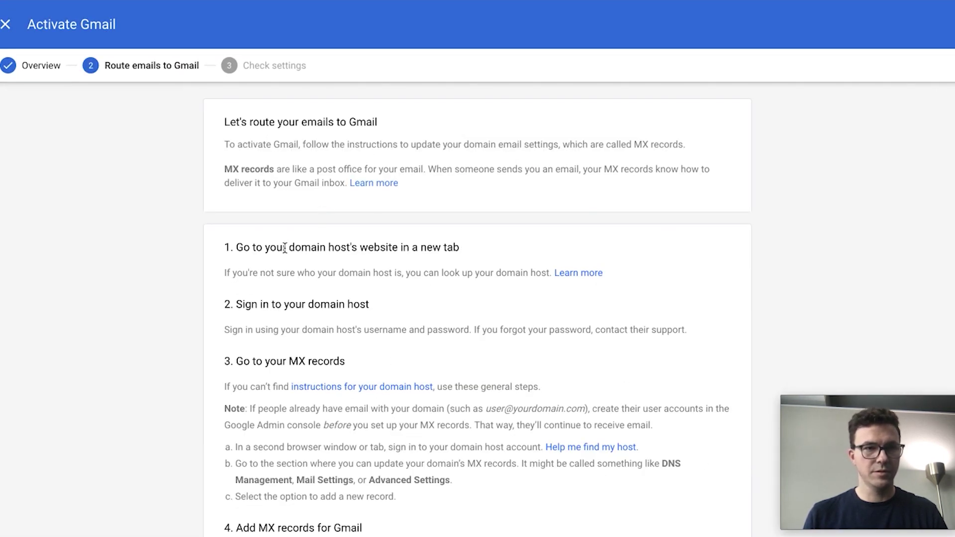
{"action": "scroll", "coordinate": [284, 247], "scroll_direction": "down", "scroll_amount": 1}
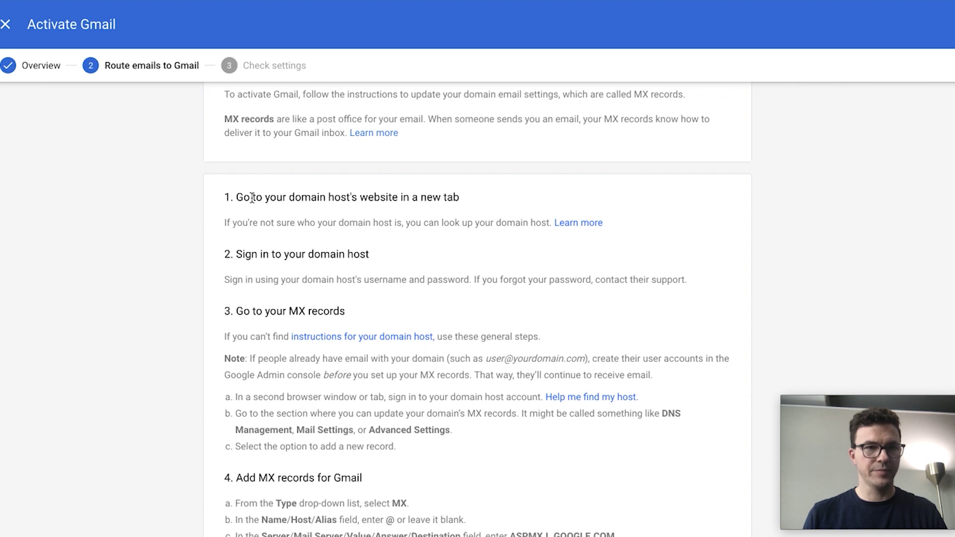
{"action": "left_click_drag", "start_coordinate": [252, 198], "coordinate": [425, 200]}
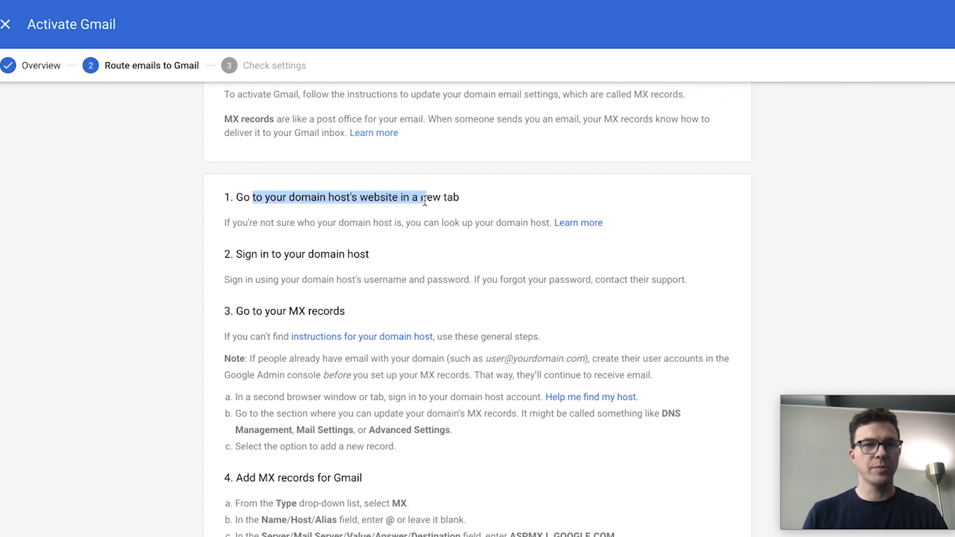
{"action": "left_click", "coordinate": [468, 201]}
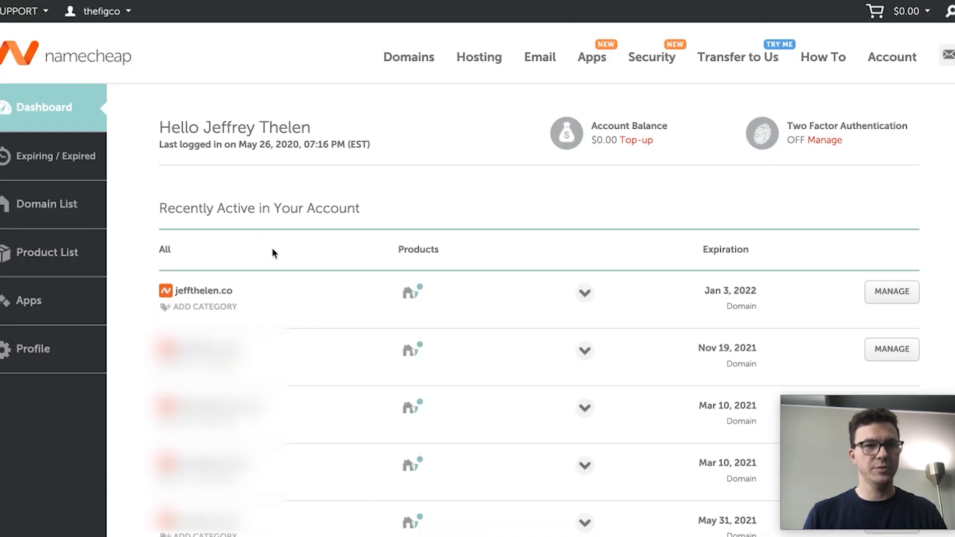
- Set the domain's Advanced DNS Mail Settings to Custom MX in Namecheap
{"action": "left_click", "coordinate": [892, 292]}
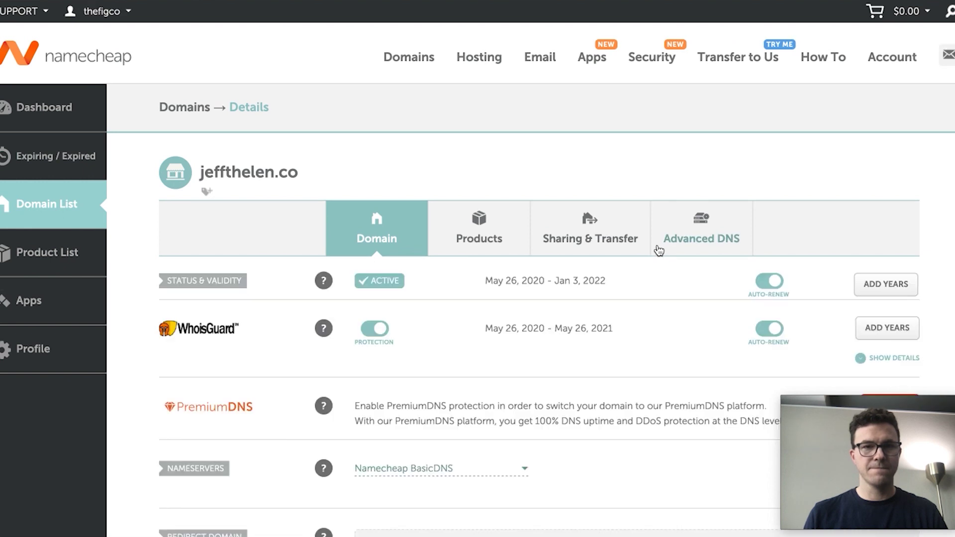
{"action": "left_click", "coordinate": [705, 230]}
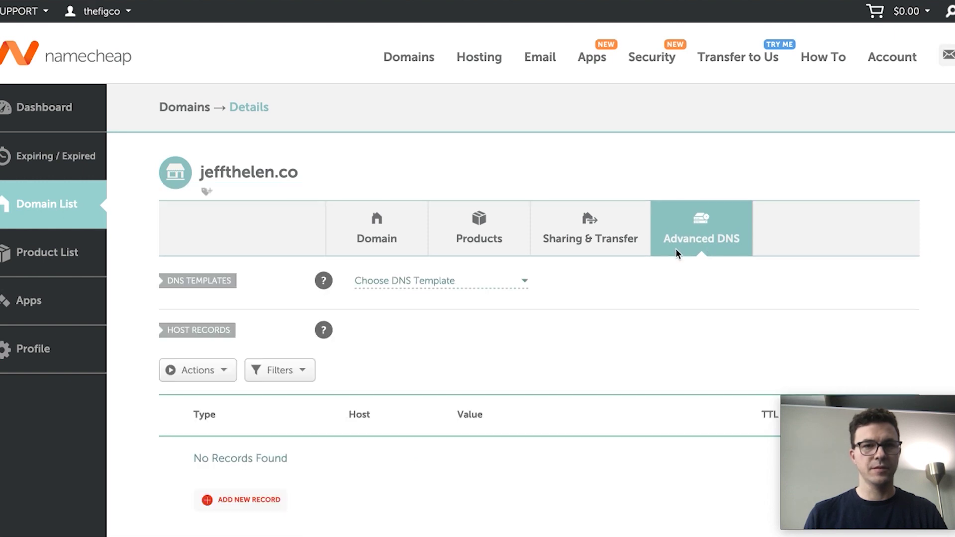
{"action": "scroll", "coordinate": [571, 377], "scroll_direction": "down", "scroll_amount": 4}
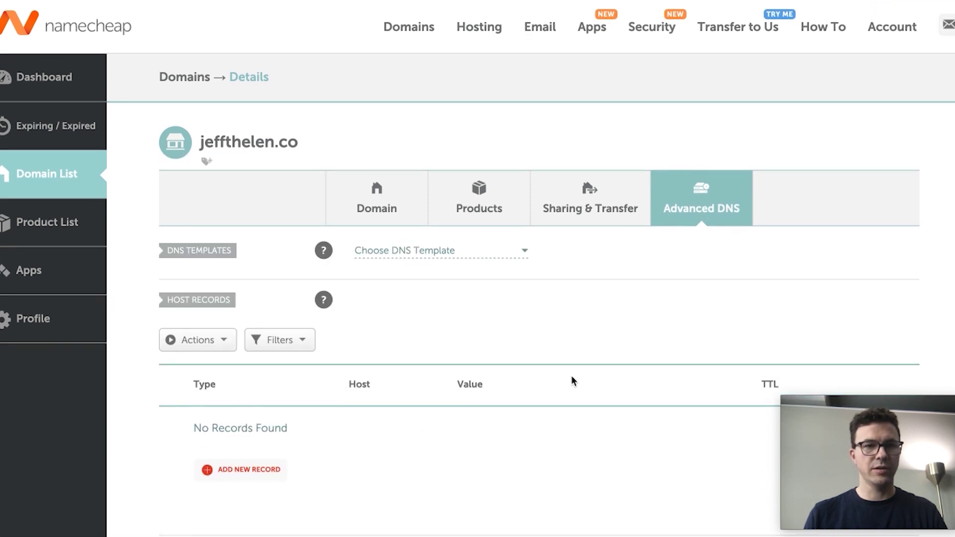
{"action": "scroll", "coordinate": [571, 380], "scroll_direction": "down", "scroll_amount": 1}
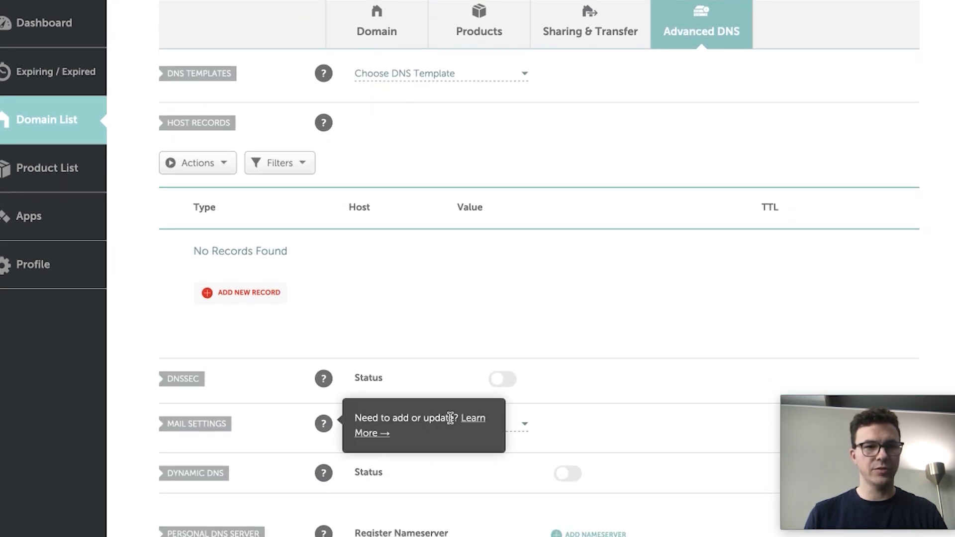
{"action": "left_click", "coordinate": [518, 426]}
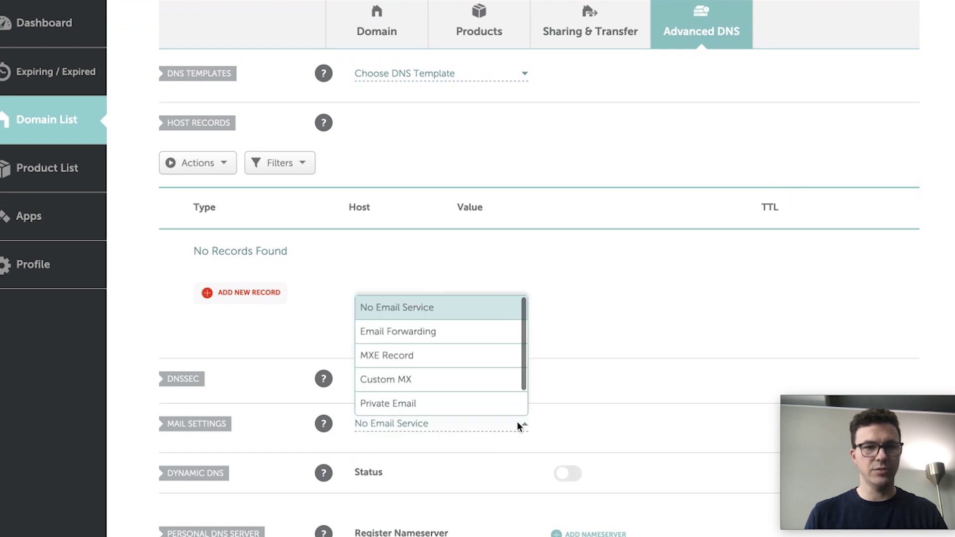
{"action": "left_click", "coordinate": [455, 380]}
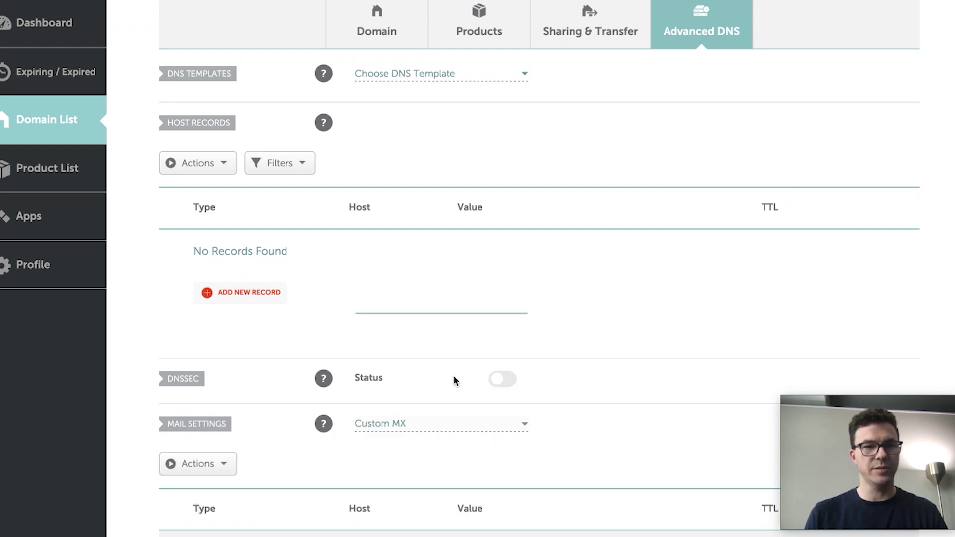
{"action": "scroll", "coordinate": [464, 413], "scroll_direction": "down", "scroll_amount": 5}
{"action": "scroll", "coordinate": [464, 416], "scroll_direction": "down", "scroll_amount": 3}
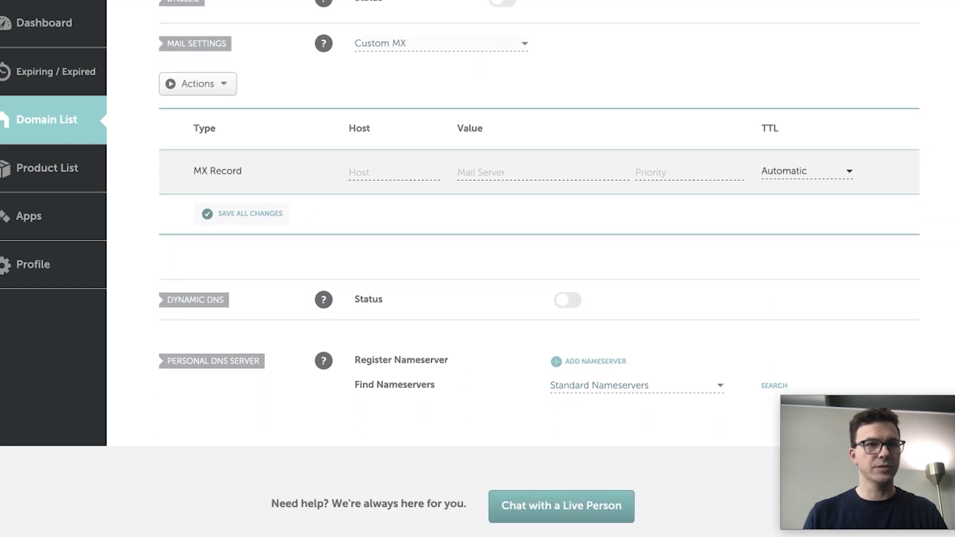
{"action": "key", "text": "ctrl+Tab"}
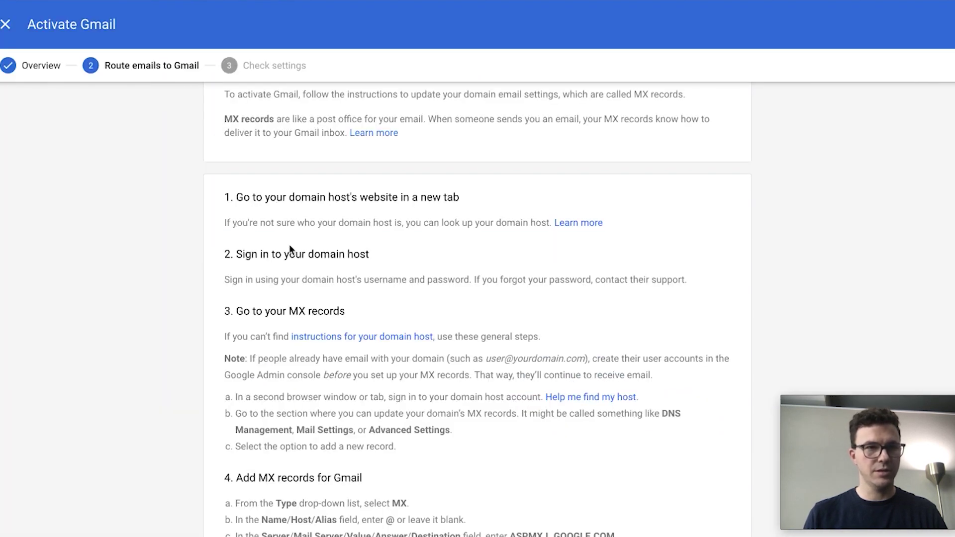
- Select the primary mail server address ASPMX.L.GOOGLE.COM in step 4c of the instructions
{"action": "scroll", "coordinate": [280, 283], "scroll_direction": "down", "scroll_amount": 1}
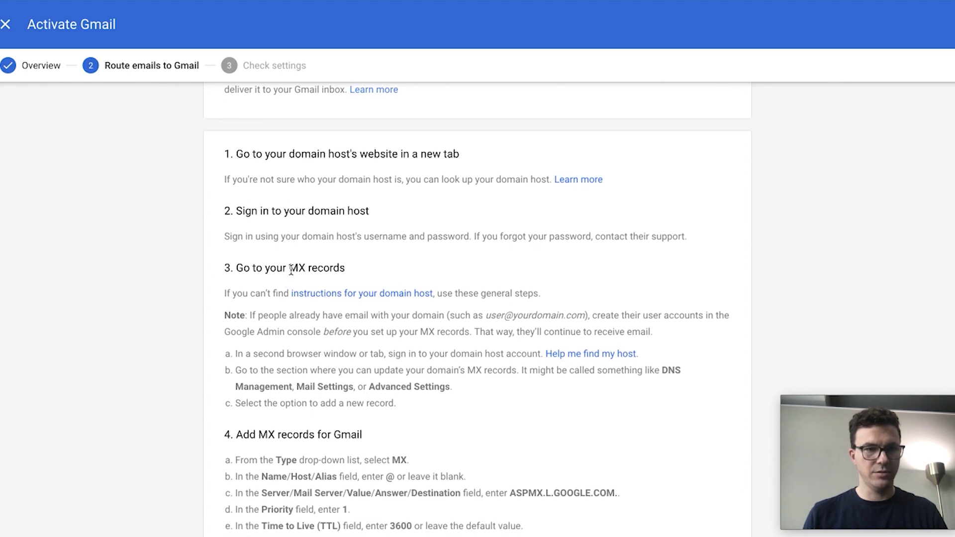
{"action": "scroll", "coordinate": [278, 382], "scroll_direction": "down", "scroll_amount": 1}
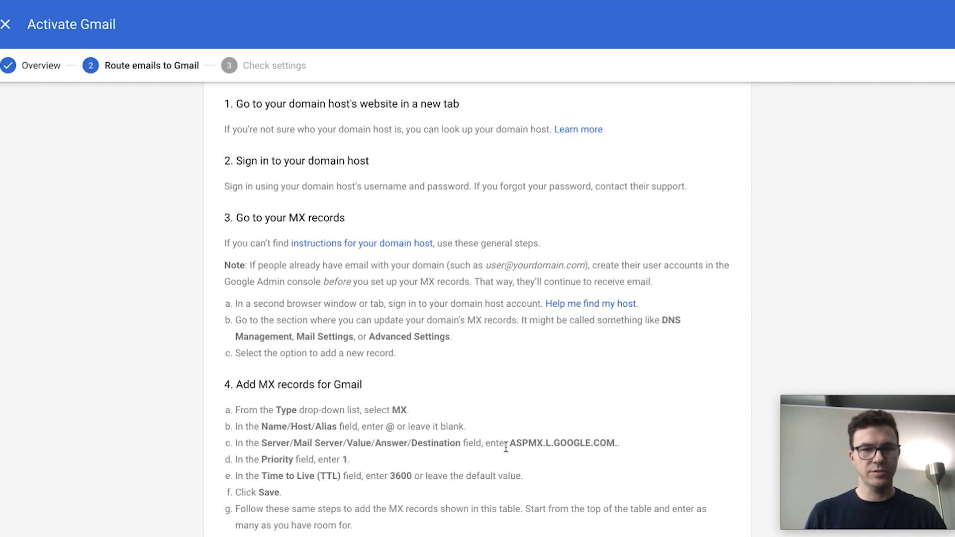
{"action": "left_click_drag", "start_coordinate": [510, 442], "coordinate": [616, 442]}
{"action": "key", "text": "ctrl+c"}
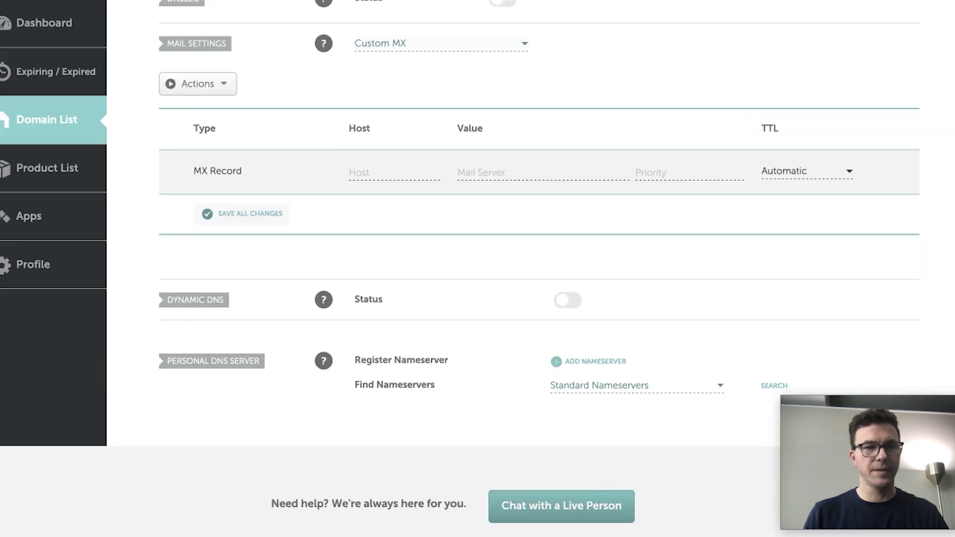
- Save an MX record with host @, mail server ASPMX.L.GOOGLE.COM and priority 1
{"action": "left_click", "coordinate": [360, 172]}
{"action": "type", "text": "@"}
{"action": "key", "text": "Tab"}
{"action": "key", "text": "ctrl+v"}
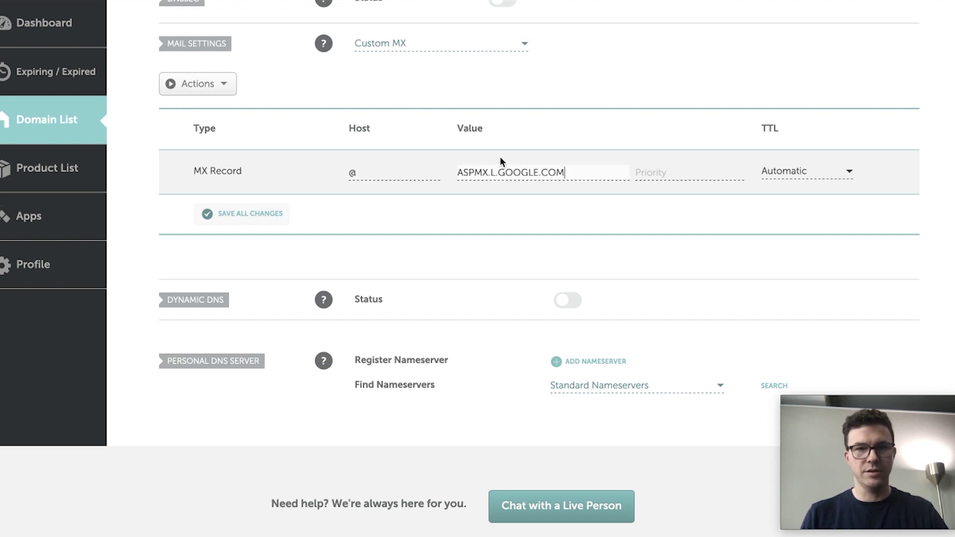
{"action": "left_click", "coordinate": [640, 169]}
{"action": "type", "text": "1"}
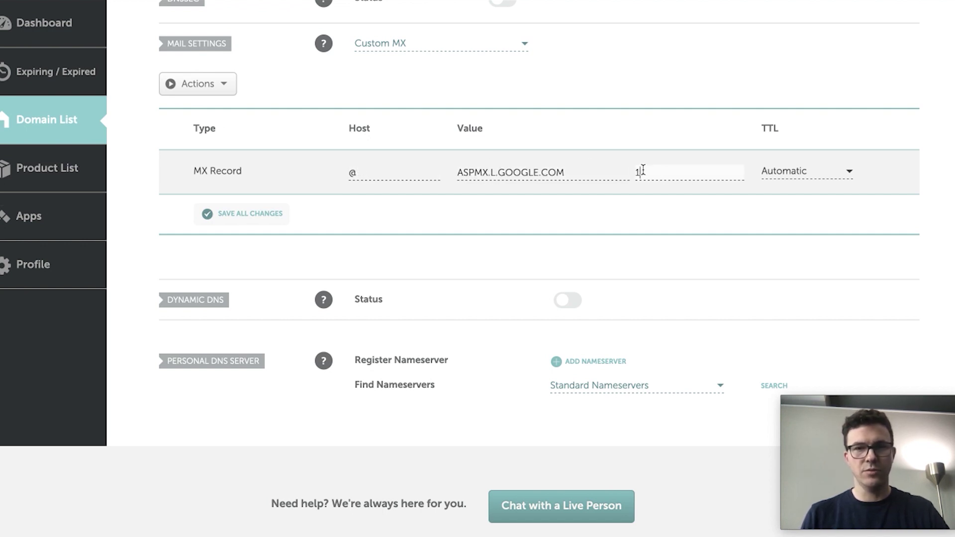
{"action": "left_click", "coordinate": [625, 204]}
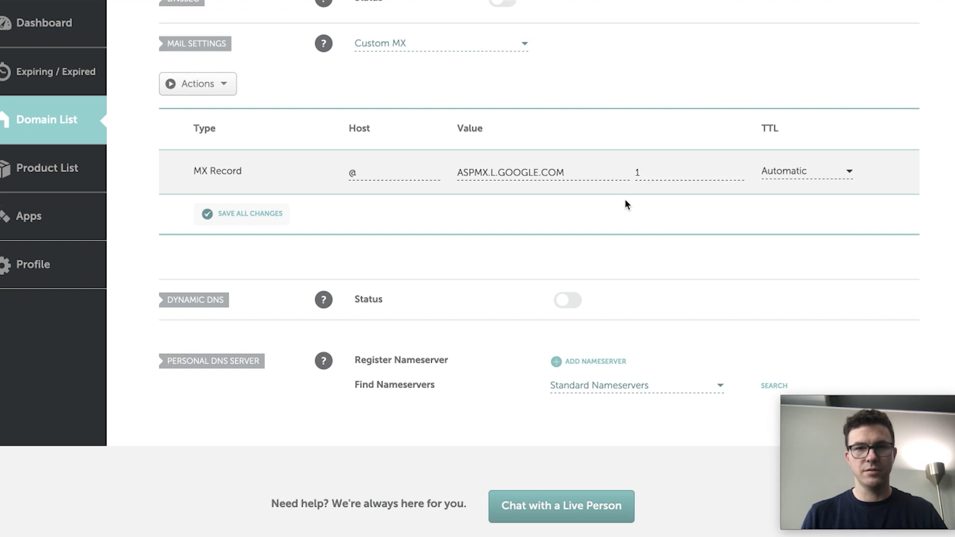
{"action": "left_click", "coordinate": [242, 218]}
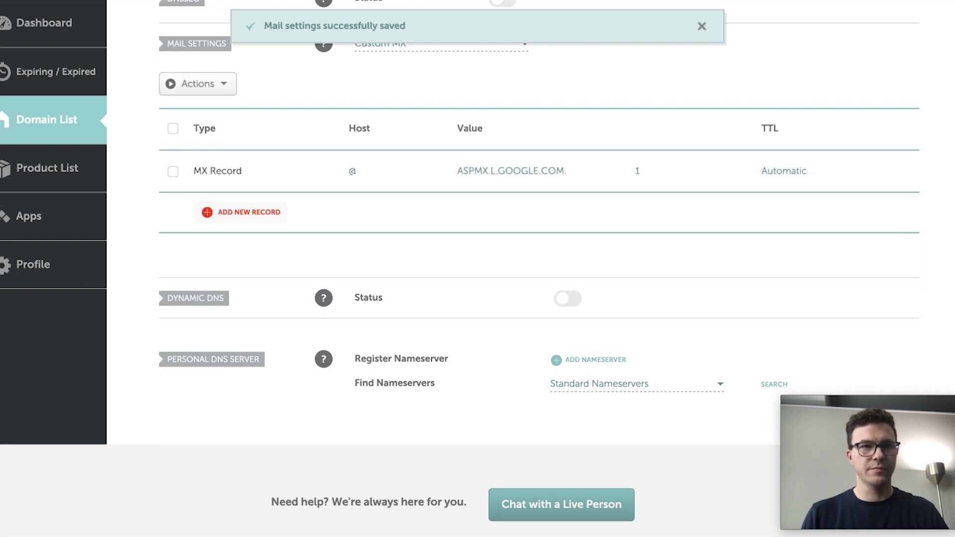
{"action": "key", "text": "ctrl+Tab"}
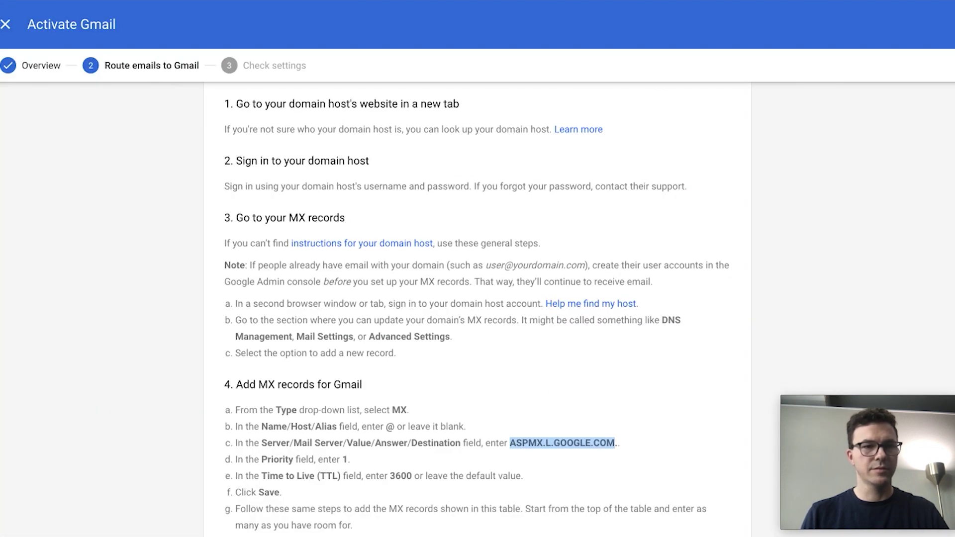
- Review the ALT1–ALT4 backup MX server table, then add a new MX record in Namecheap
{"action": "scroll", "coordinate": [379, 396], "scroll_direction": "down", "scroll_amount": 1}
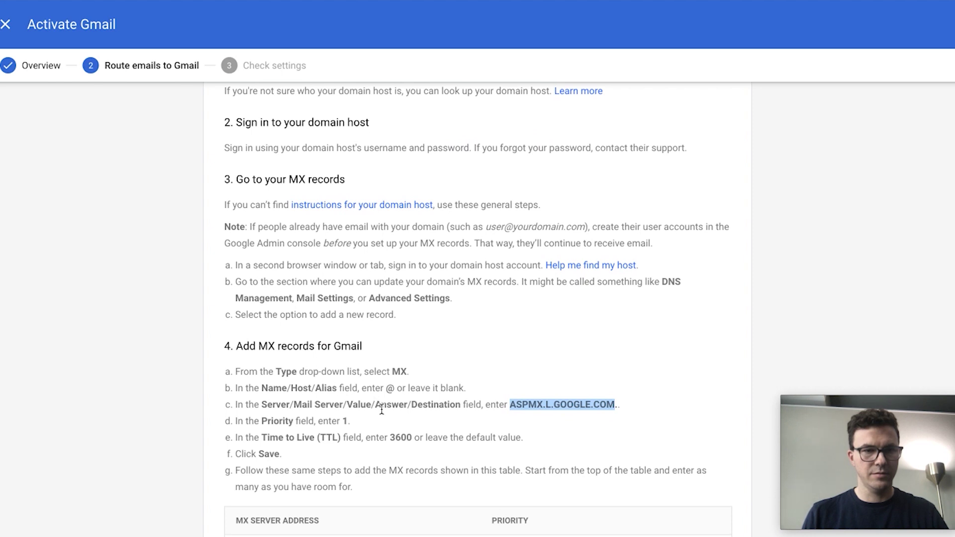
{"action": "scroll", "coordinate": [382, 410], "scroll_direction": "down", "scroll_amount": 2}
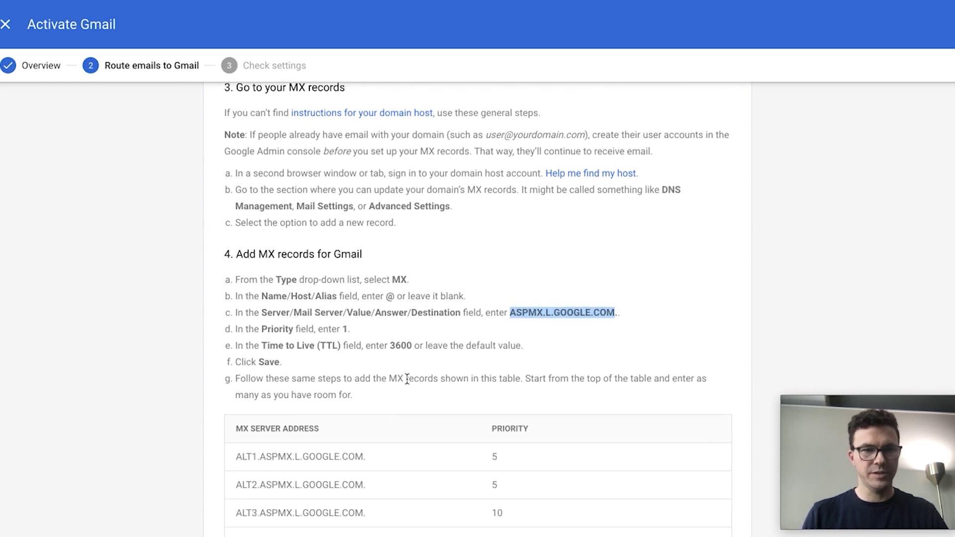
{"action": "scroll", "coordinate": [406, 380], "scroll_direction": "down", "scroll_amount": 1}
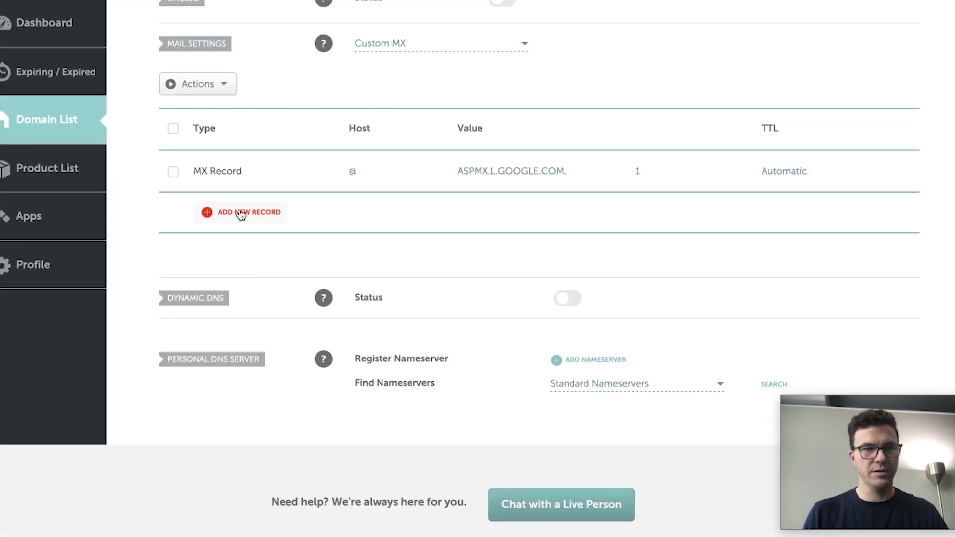
{"action": "left_click", "coordinate": [239, 211]}
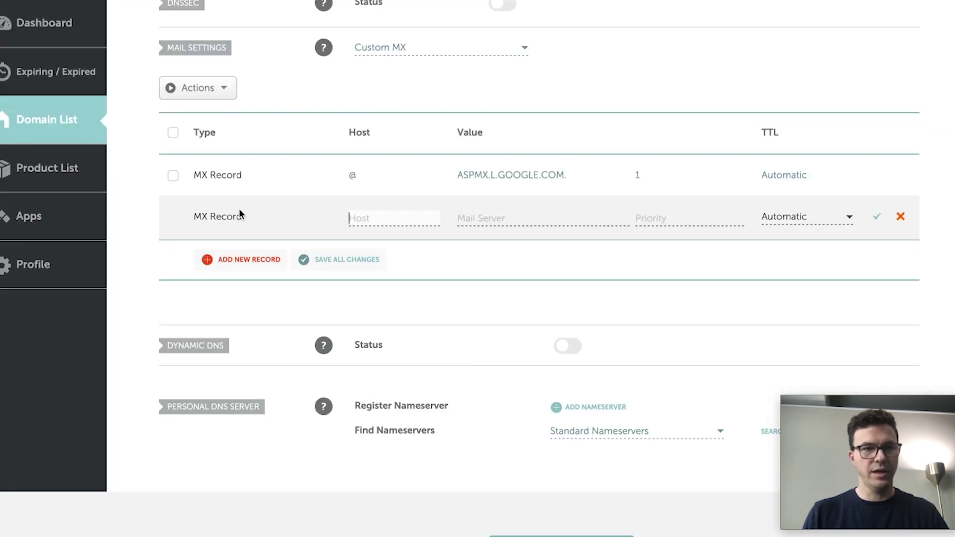
- Add three more MX rows and set all four new rows' host to @
{"action": "left_click", "coordinate": [242, 260]}
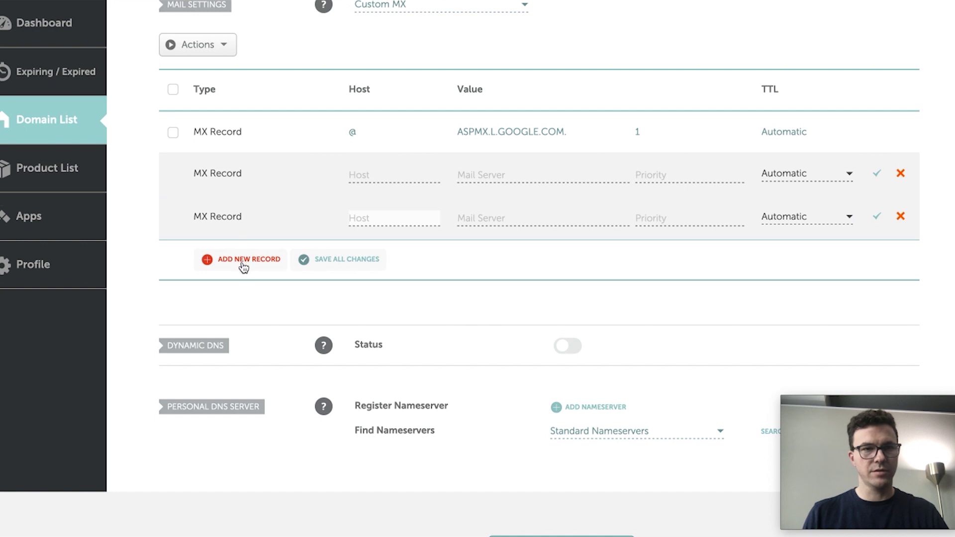
{"action": "left_click", "coordinate": [242, 261]}
{"action": "left_click", "coordinate": [239, 240]}
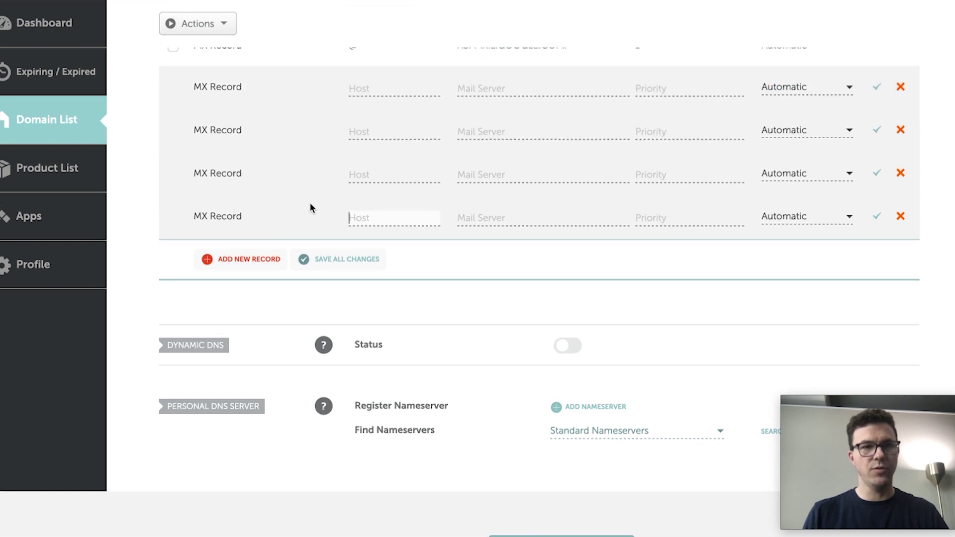
{"action": "left_click", "coordinate": [363, 94]}
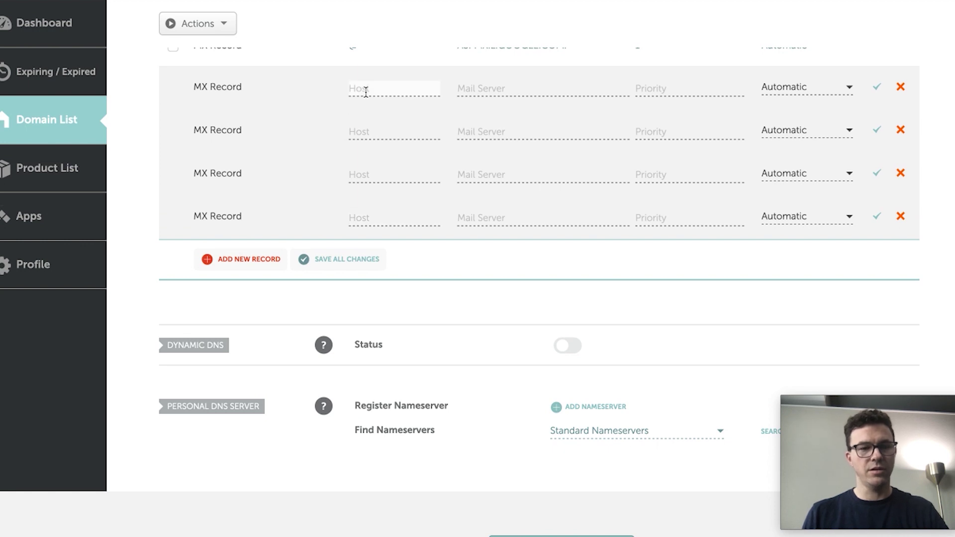
{"action": "type", "text": "@"}
{"action": "left_click", "coordinate": [377, 132]}
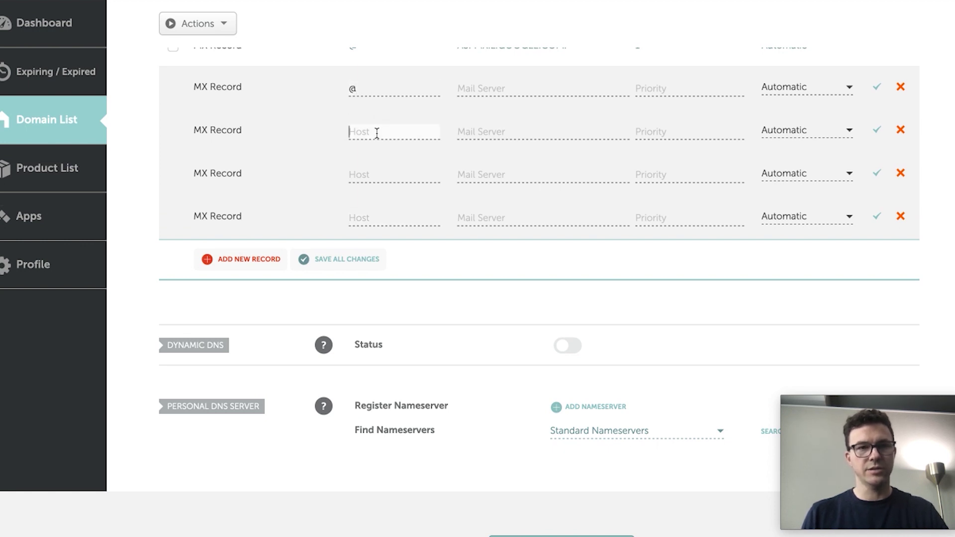
{"action": "type", "text": "@"}
{"action": "left_click", "coordinate": [373, 175]}
{"action": "type", "text": "@"}
{"action": "left_click", "coordinate": [377, 216]}
{"action": "type", "text": "@"}
- Give the new rows priorities 5, 5, 10, 10 and select ALT1.ASPMX.L.GOOGLE.COM in Google's table
{"action": "key", "text": "alt+Tab"}
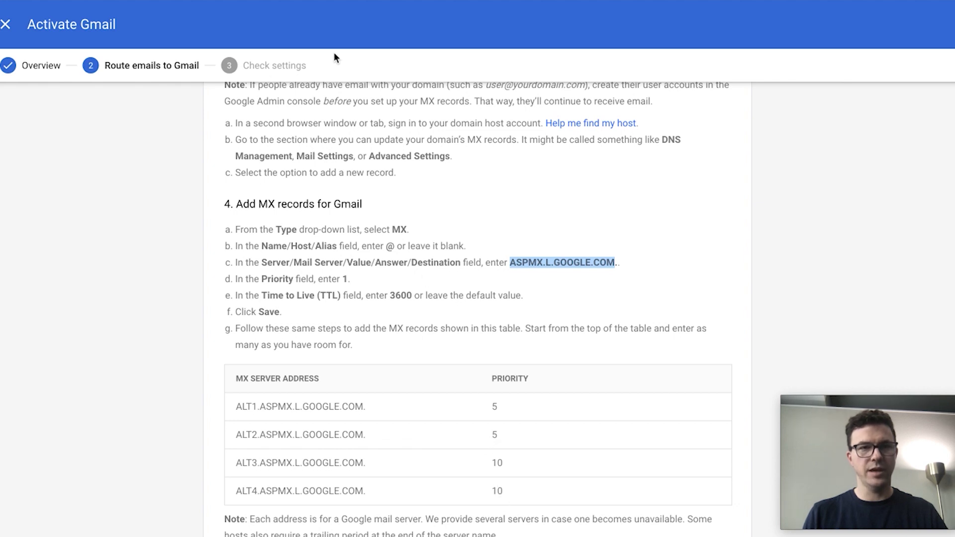
{"action": "key", "text": "alt+Tab"}
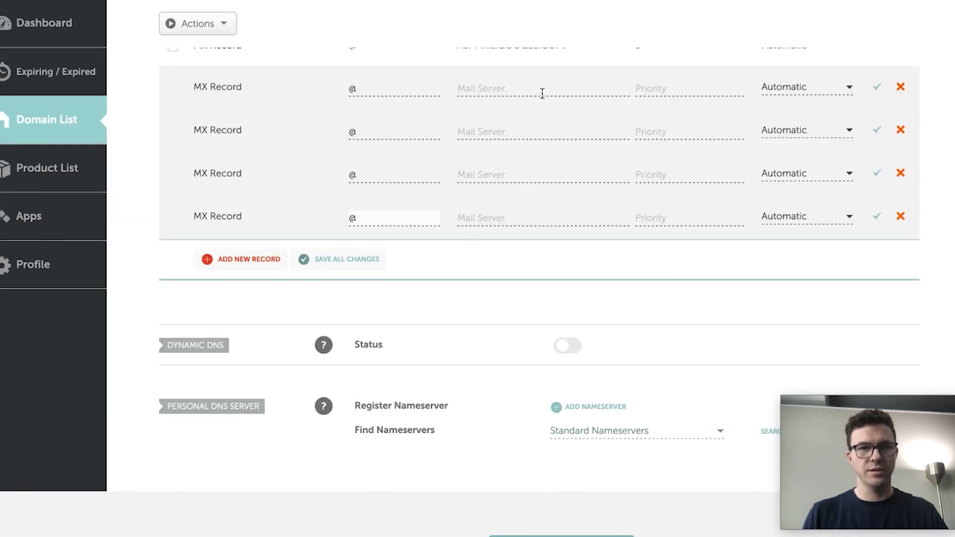
{"action": "left_click", "coordinate": [656, 90]}
{"action": "type", "text": "5"}
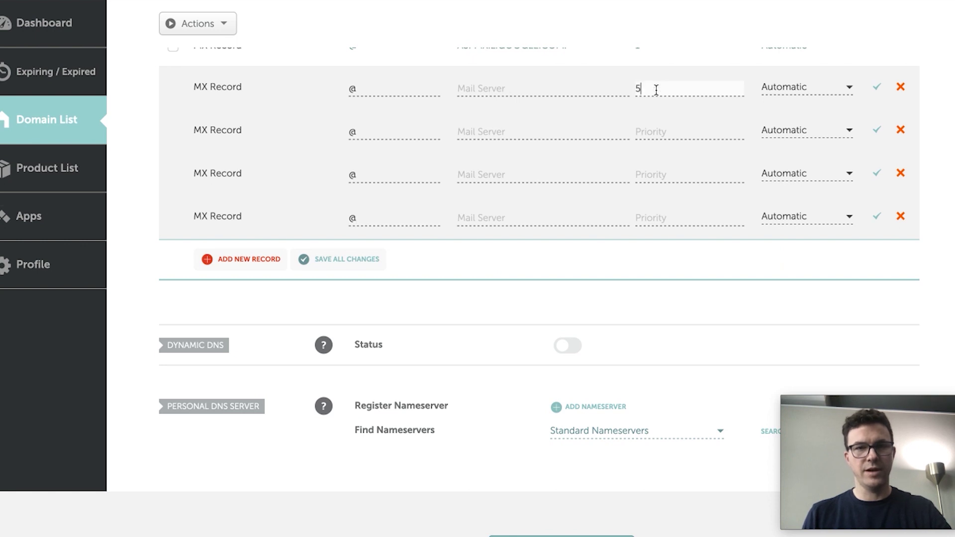
{"action": "left_click", "coordinate": [655, 128]}
{"action": "type", "text": "5"}
{"action": "left_click", "coordinate": [654, 171]}
{"action": "type", "text": "10"}
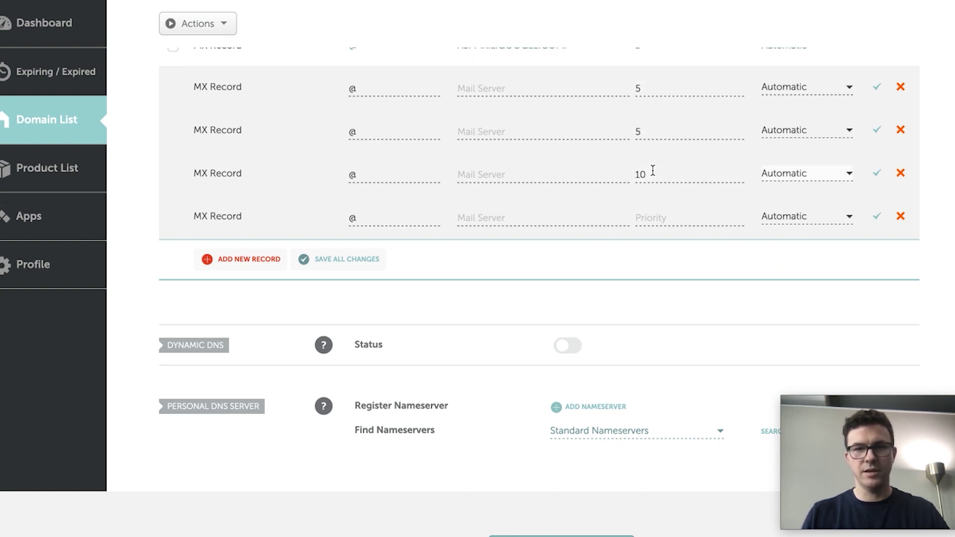
{"action": "left_click", "coordinate": [655, 217]}
{"action": "type", "text": "10"}
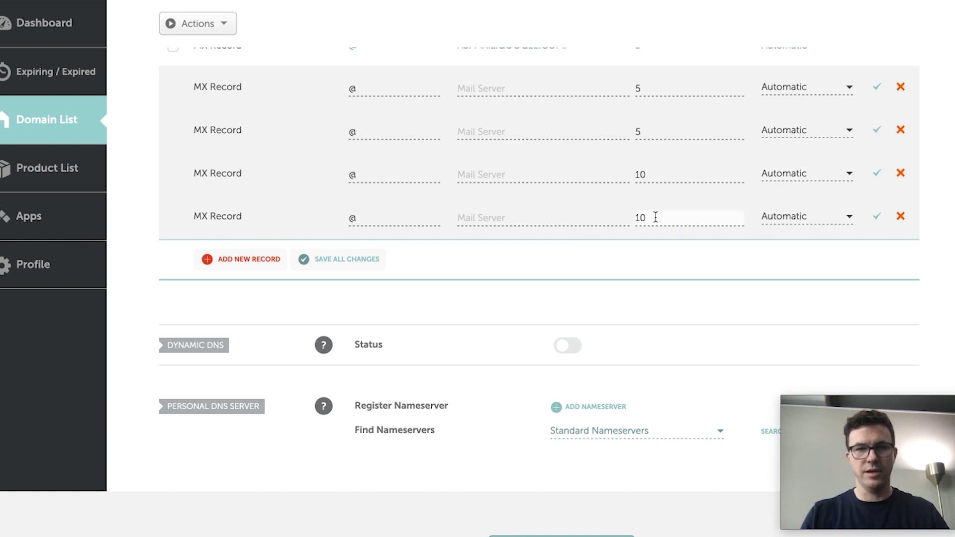
{"action": "key", "text": "alt+Tab"}
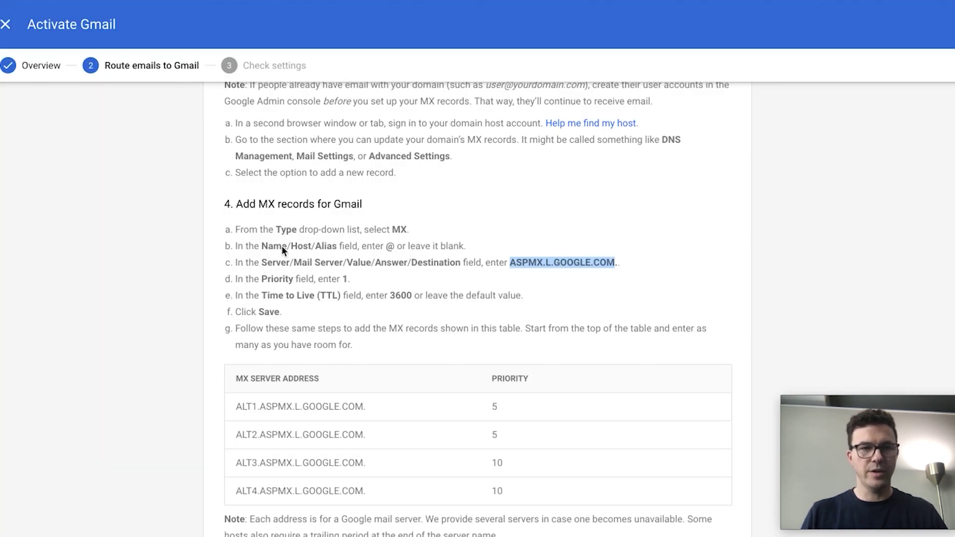
{"action": "left_click_drag", "start_coordinate": [234, 407], "coordinate": [361, 409]}
{"action": "key", "text": "ctrl+c"}
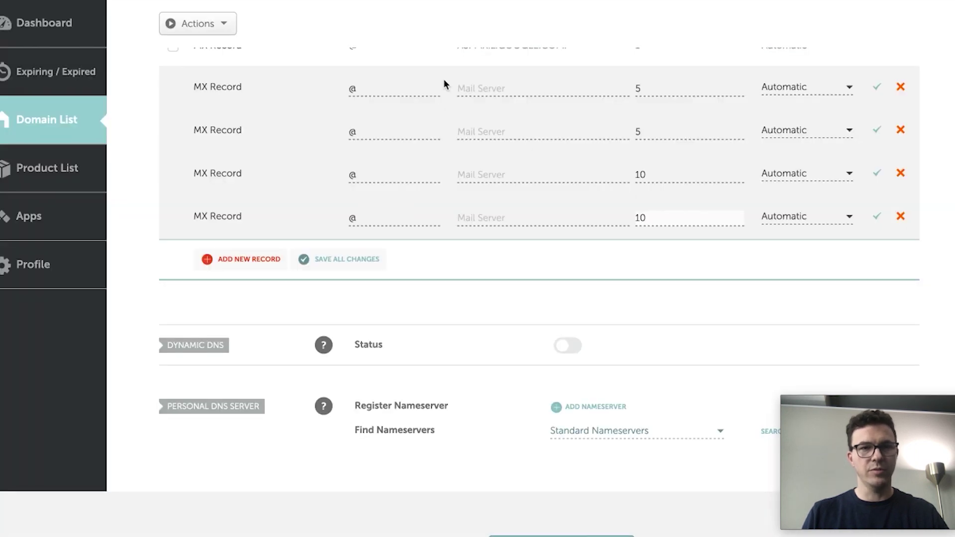
- Save the ALT1 and ALT2.ASPMX.L.GOOGLE.COM mail servers in the first two new MX rows
{"action": "left_click", "coordinate": [470, 93]}
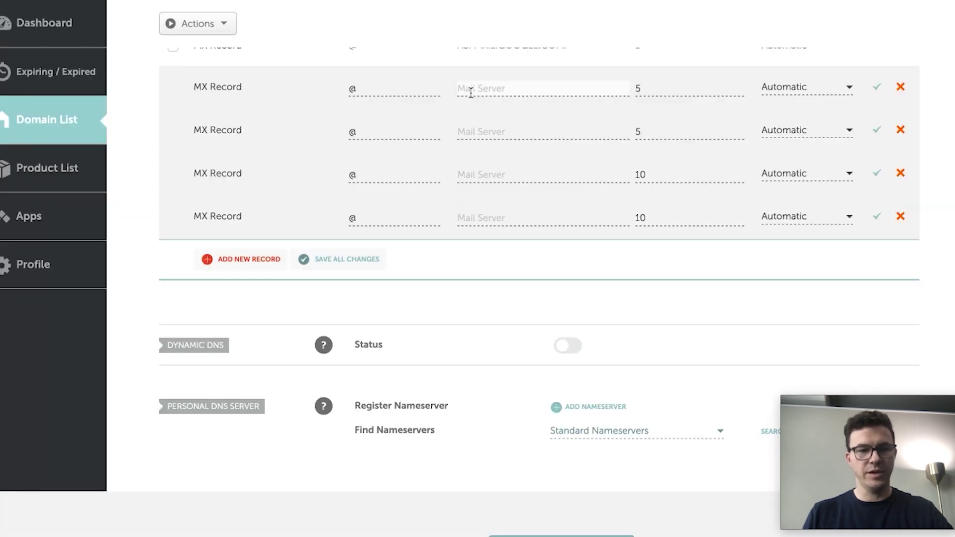
{"action": "key", "text": "ctrl+v"}
{"action": "left_click", "coordinate": [877, 90]}
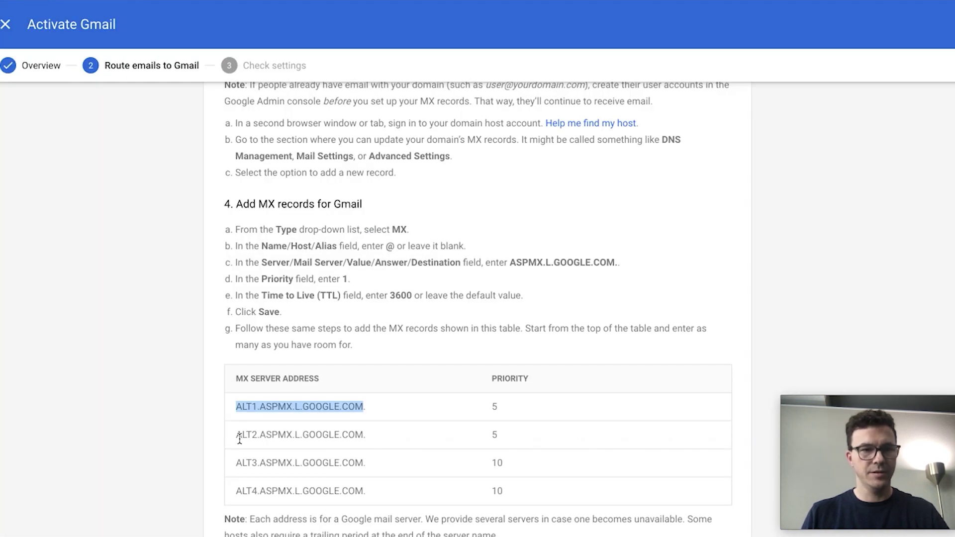
{"action": "left_click_drag", "start_coordinate": [237, 434], "coordinate": [362, 435]}
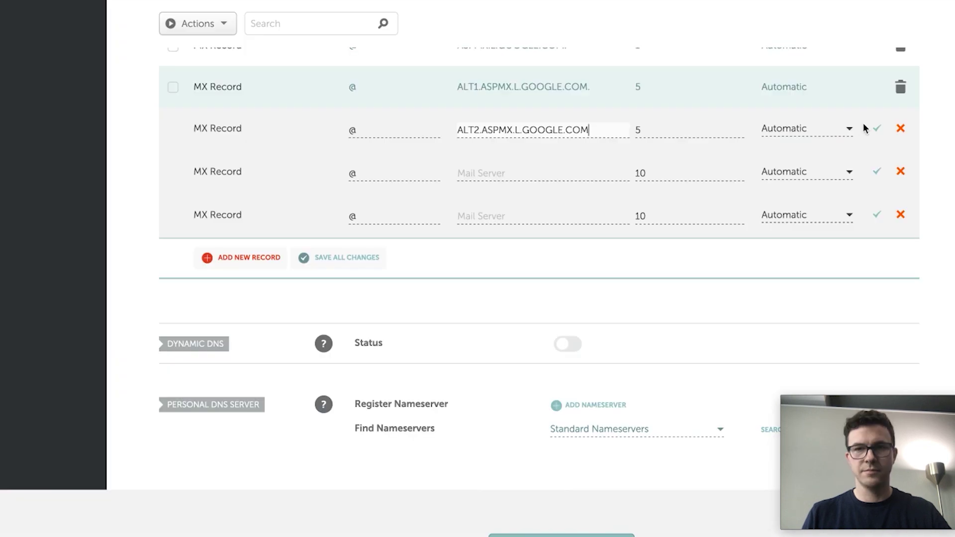
{"action": "left_click", "coordinate": [877, 128]}
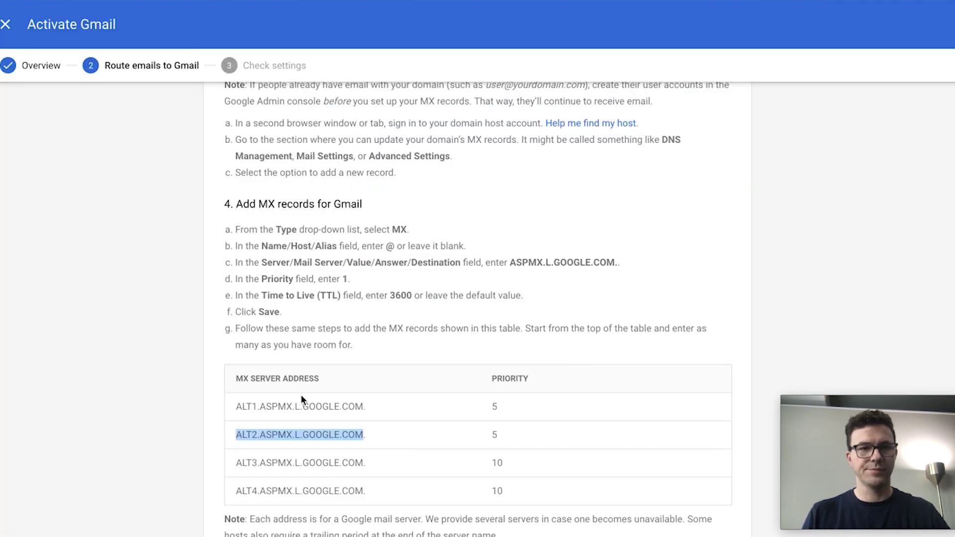
- Save the ALT3 and ALT4.ASPMX.L.GOOGLE.COM mail servers in the remaining two MX rows
{"action": "left_click_drag", "start_coordinate": [237, 461], "coordinate": [362, 462]}
{"action": "key", "text": "ctrl+c"}
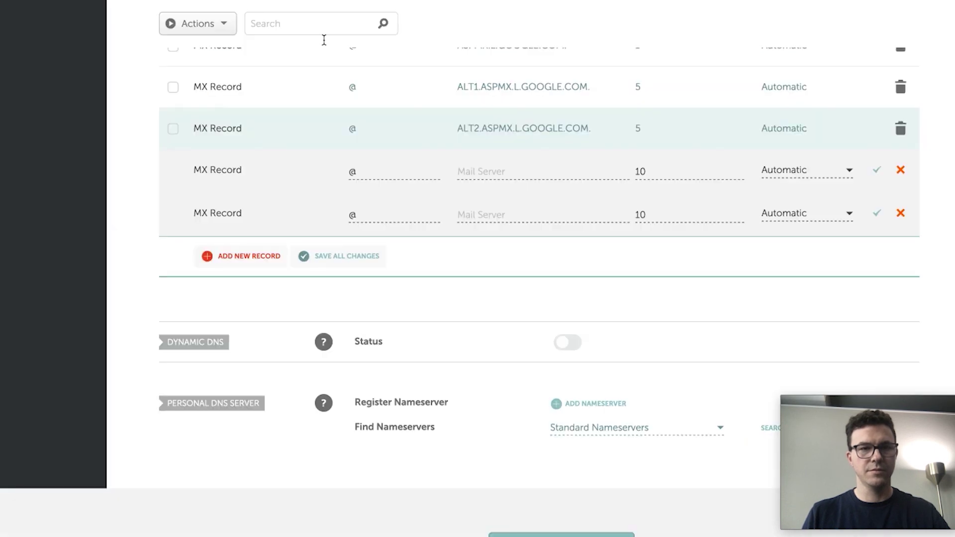
{"action": "left_click", "coordinate": [457, 178]}
{"action": "key", "text": "ctrl+v"}
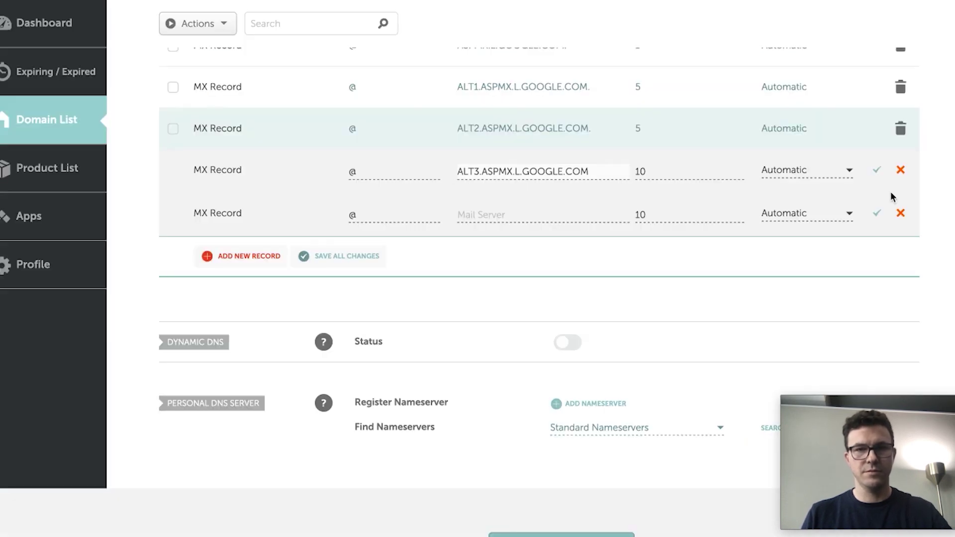
{"action": "left_click", "coordinate": [877, 170]}
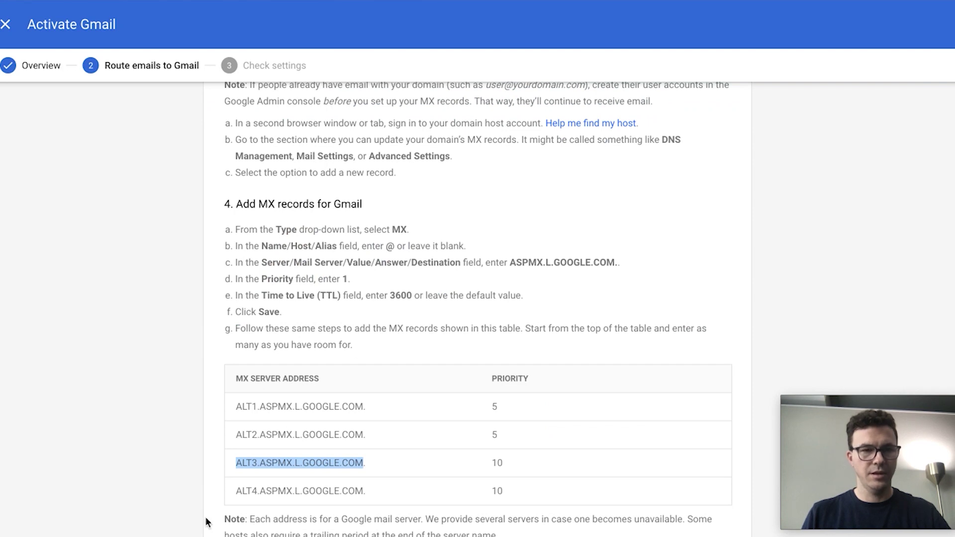
{"action": "left_click_drag", "start_coordinate": [237, 491], "coordinate": [361, 493]}
{"action": "key", "text": "ctrl+c"}
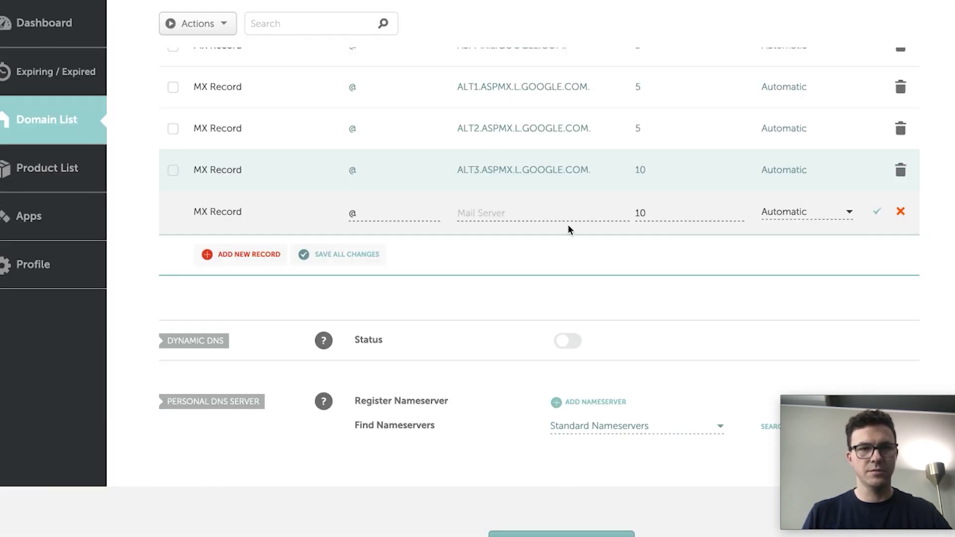
{"action": "left_click", "coordinate": [500, 218]}
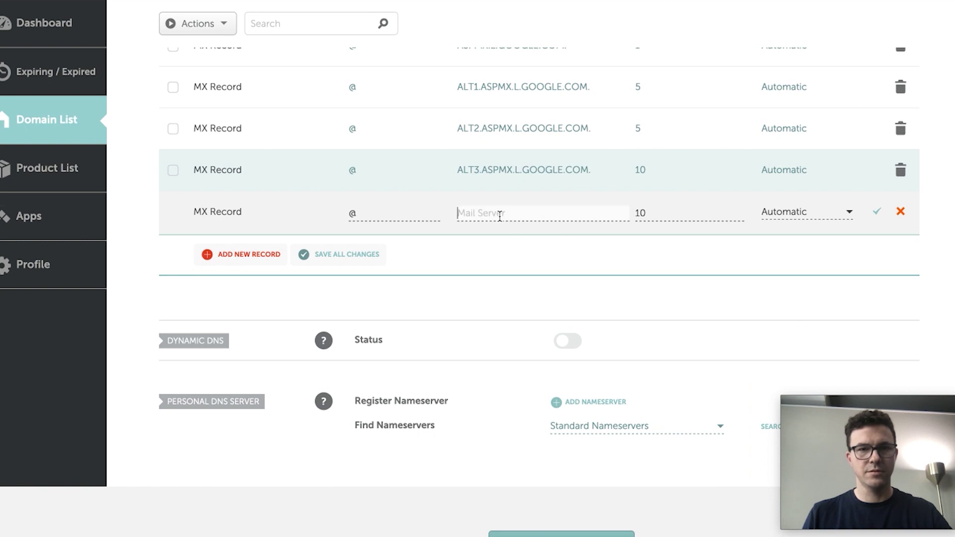
{"action": "key", "text": "ctrl+v"}
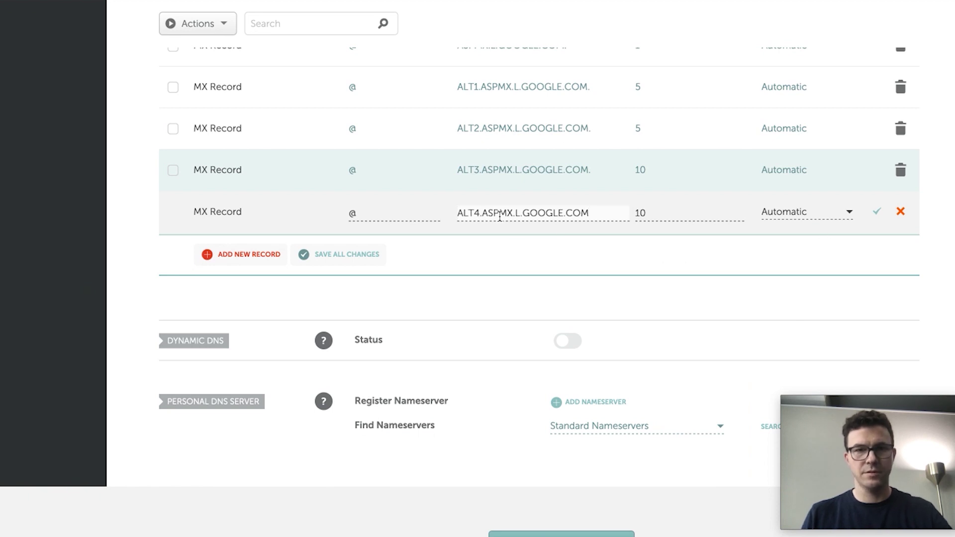
{"action": "left_click", "coordinate": [877, 212]}
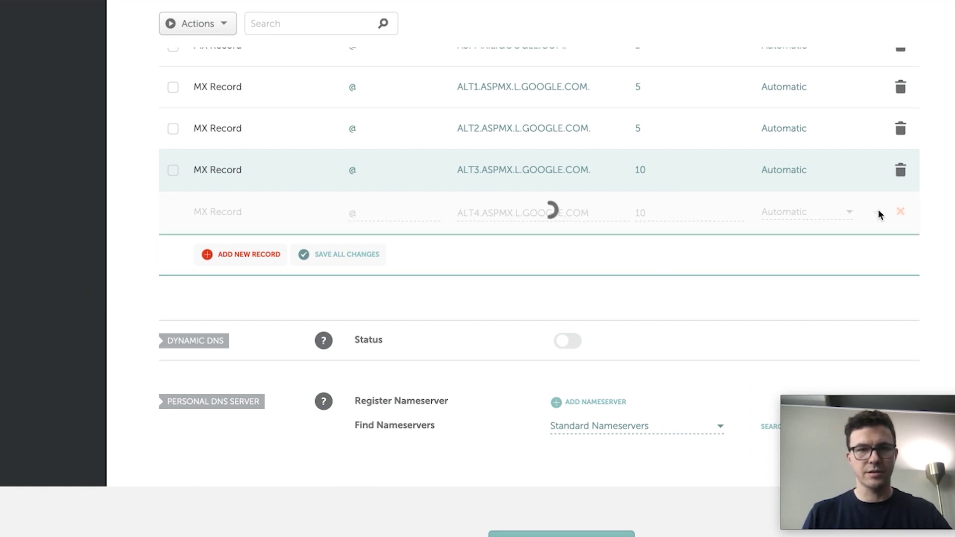
{"action": "scroll", "coordinate": [498, 122], "scroll_direction": "up", "scroll_amount": 2}
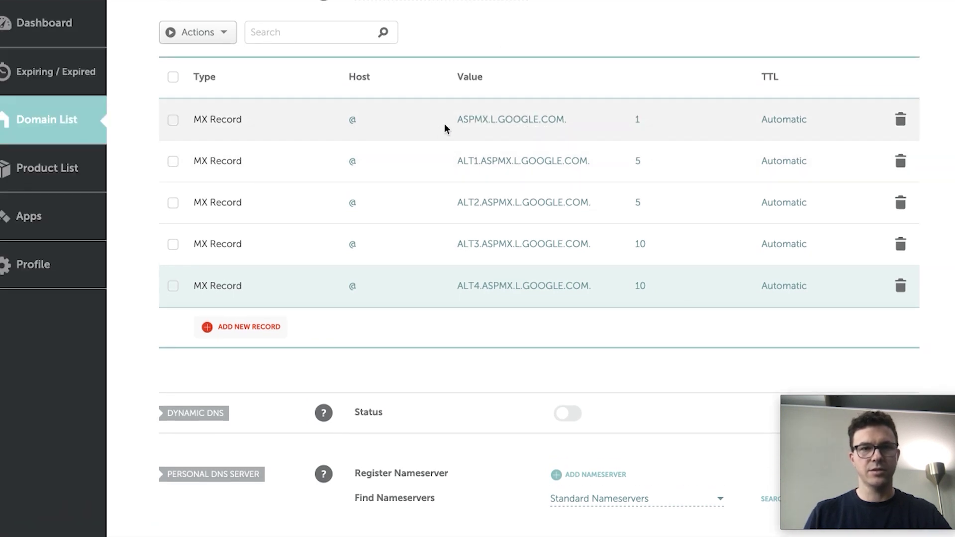
- Copy the MX verification code from step 5 of Google's Activate Gmail instructions
{"action": "key", "text": "alt+Tab"}
{"action": "scroll", "coordinate": [318, 348], "scroll_direction": "down", "scroll_amount": 3}
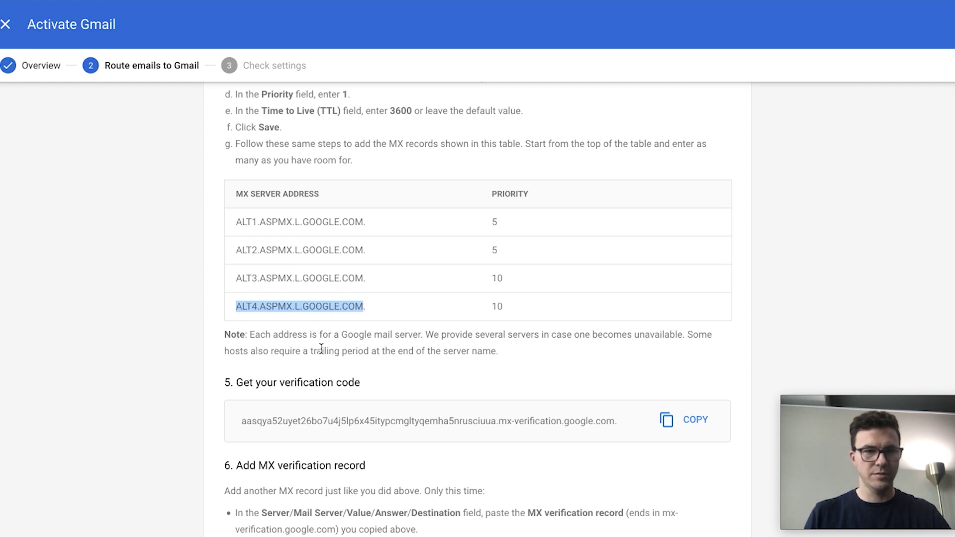
{"action": "scroll", "coordinate": [517, 358], "scroll_direction": "down", "scroll_amount": 1}
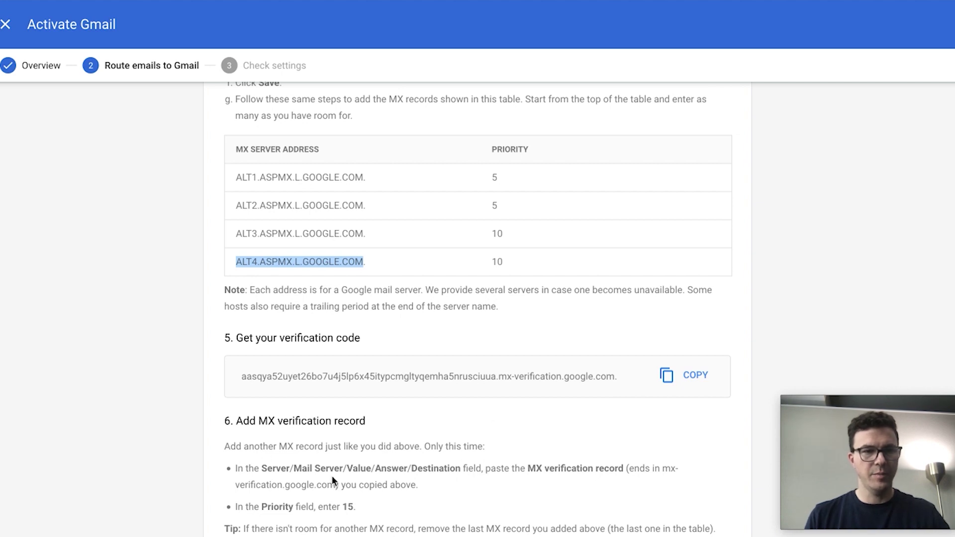
{"action": "scroll", "coordinate": [309, 417], "scroll_direction": "down", "scroll_amount": 1}
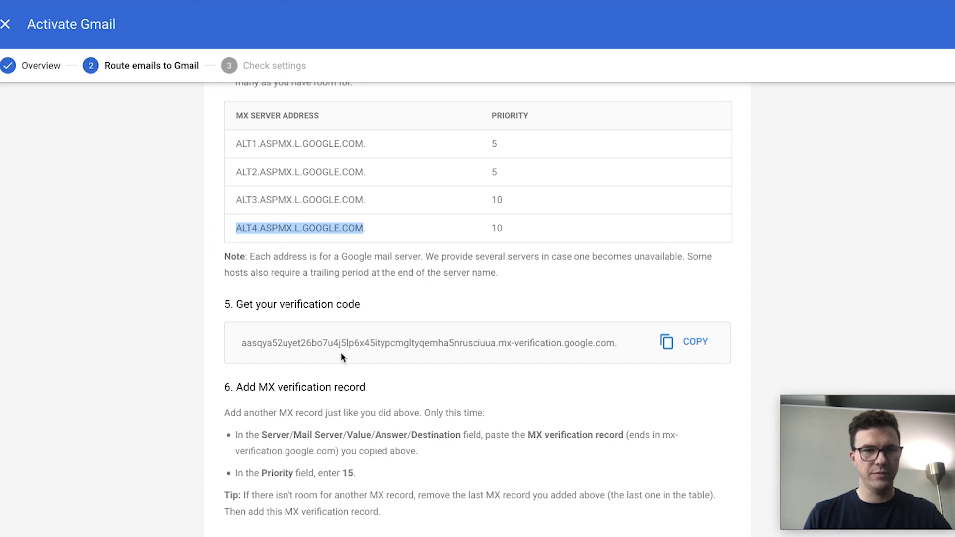
{"action": "left_click", "coordinate": [692, 343]}
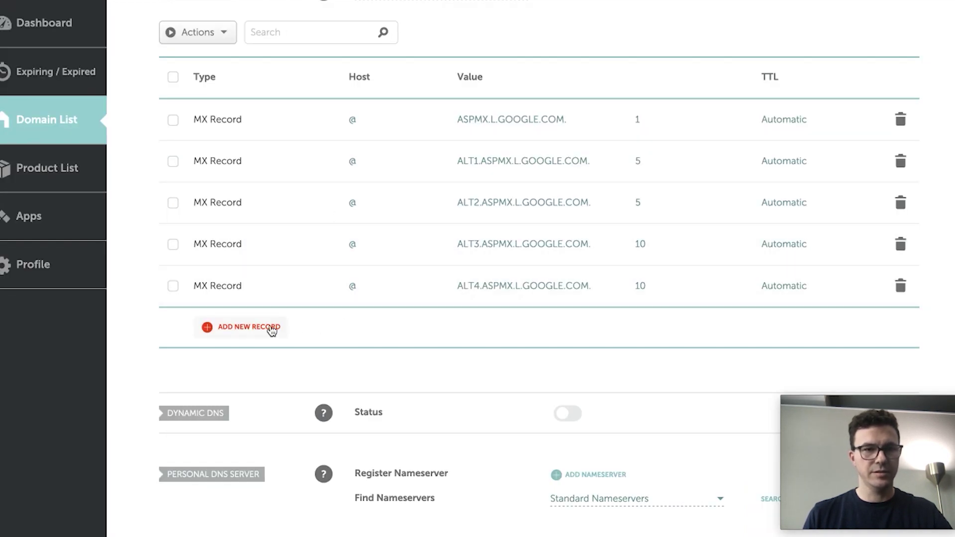
- Save a Namecheap MX record with host @, the pasted verification address, and priority 15
{"action": "left_click", "coordinate": [268, 328]}
{"action": "type", "text": "@"}
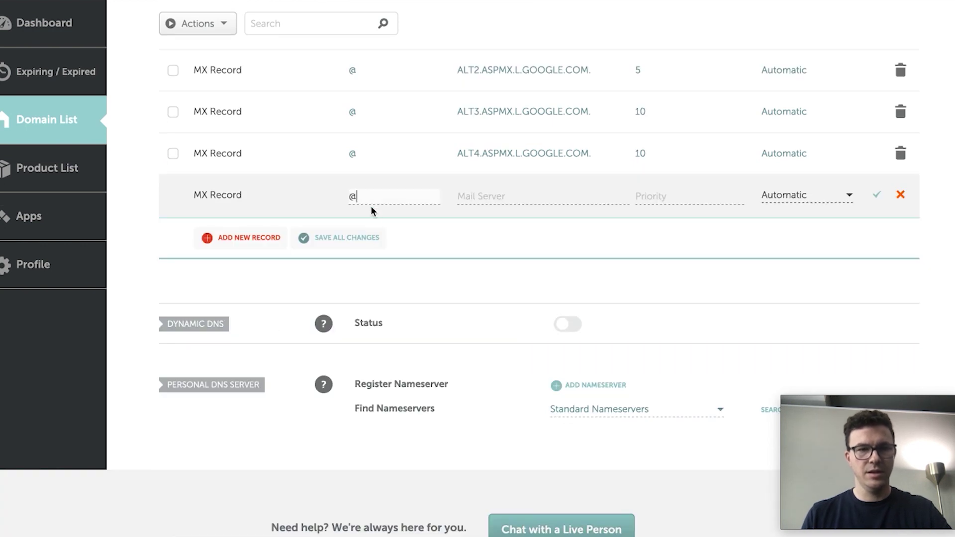
{"action": "key", "text": "Tab"}
{"action": "key", "text": "ctrl+v"}
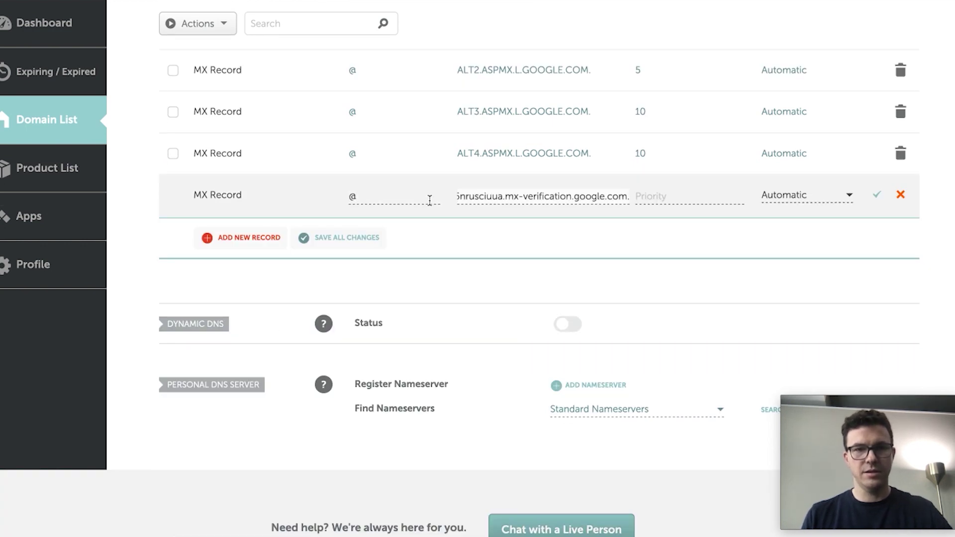
{"action": "left_click", "coordinate": [657, 195]}
{"action": "type", "text": "15"}
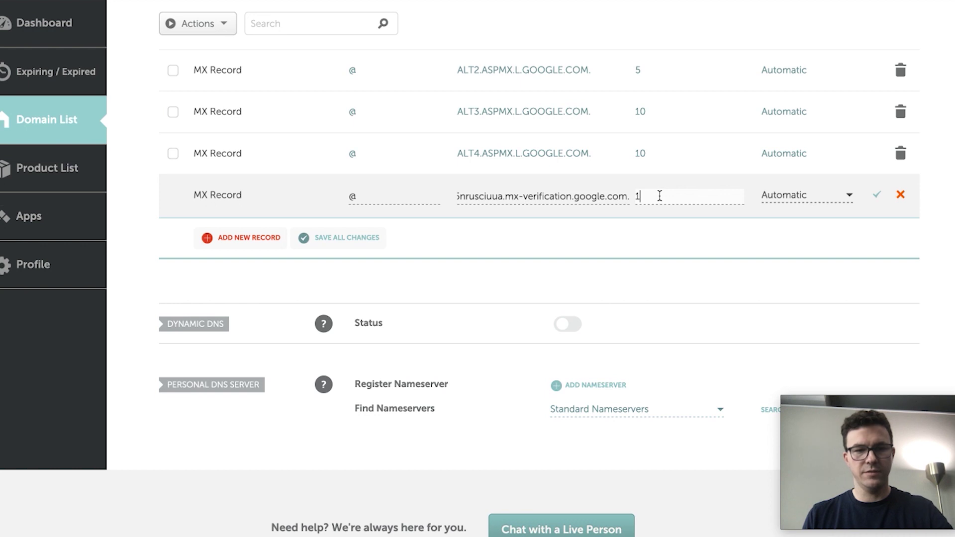
{"action": "left_click", "coordinate": [877, 194]}
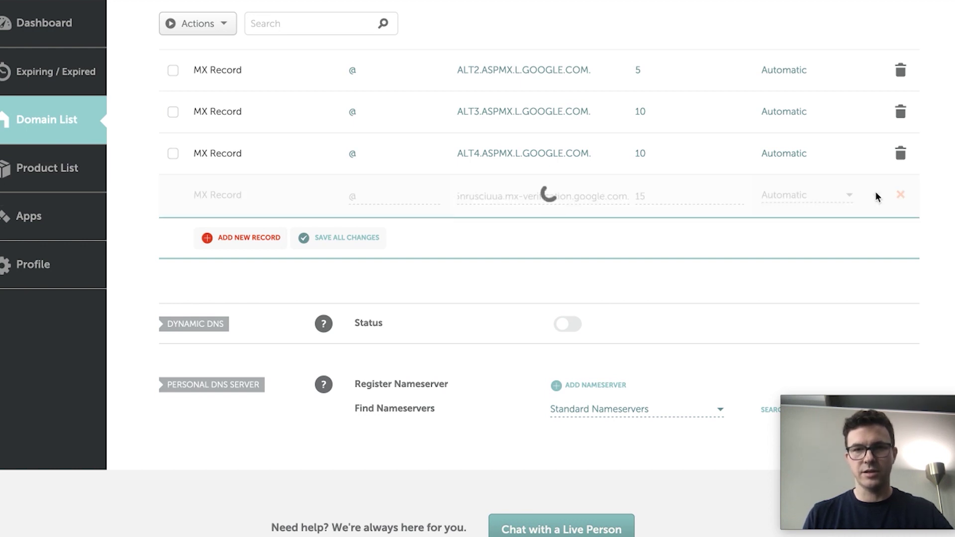
{"action": "left_click", "coordinate": [401, 2]}
{"action": "scroll", "coordinate": [324, 401], "scroll_direction": "down", "scroll_amount": 1}
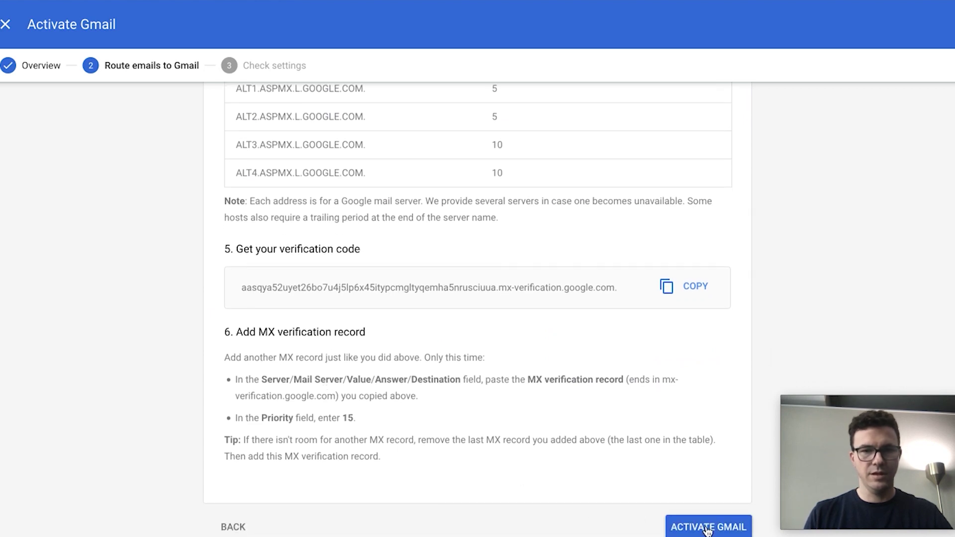
- Activate Gmail, then retry the MX record check after the mismatch error
{"action": "left_click", "coordinate": [707, 528]}
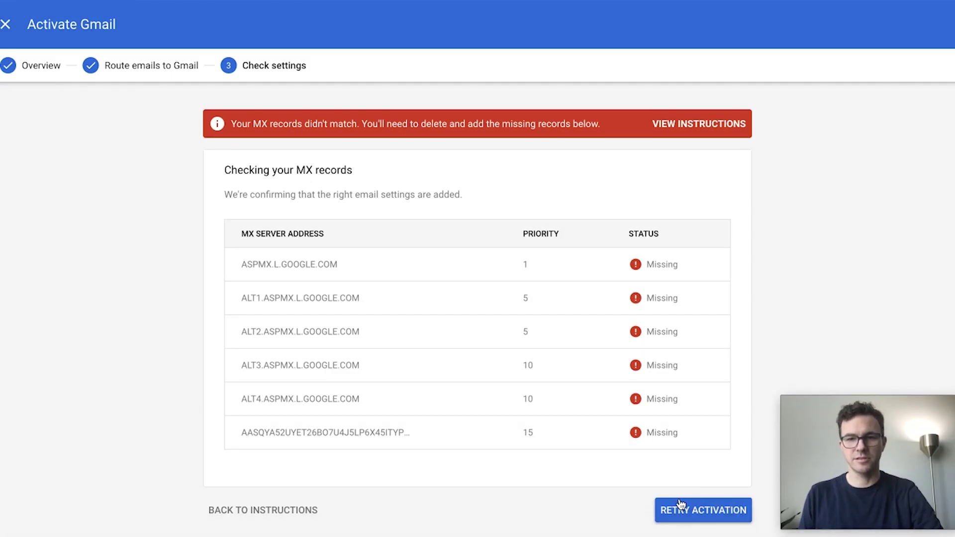
{"action": "left_click", "coordinate": [691, 510]}
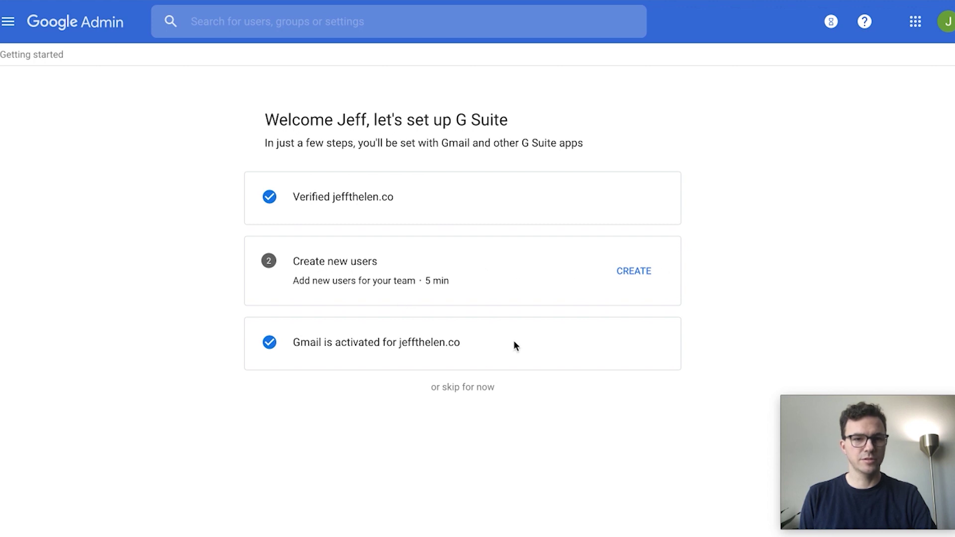
- Skip adding users so G Suite setup reports all set, then open a new tab
{"action": "left_click", "coordinate": [635, 272]}
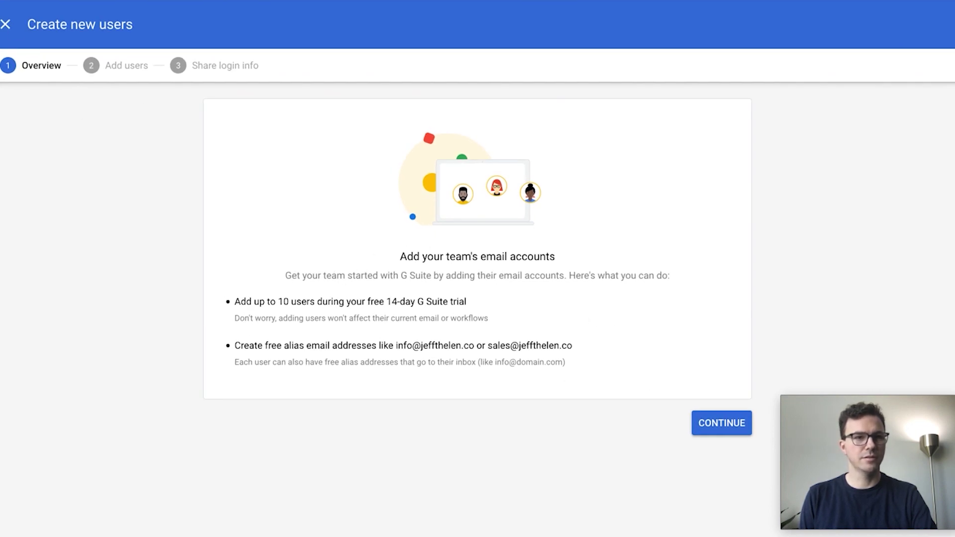
{"action": "left_click", "coordinate": [14, 23]}
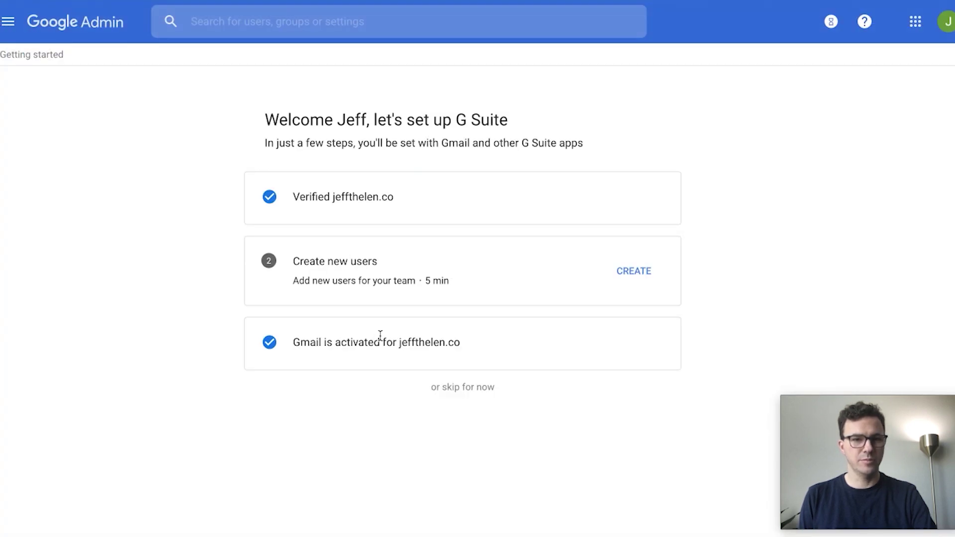
{"action": "left_click", "coordinate": [464, 388]}
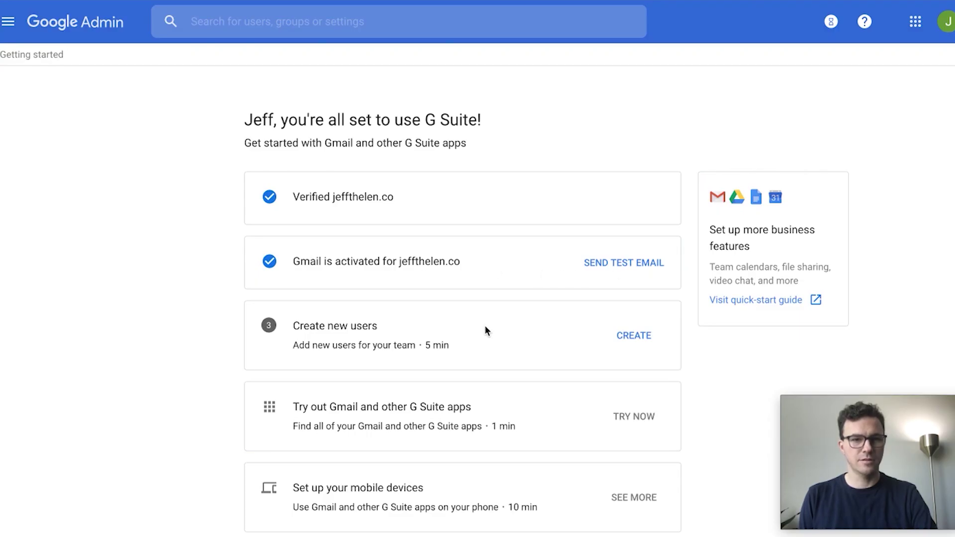
{"action": "scroll", "coordinate": [486, 330], "scroll_direction": "down", "scroll_amount": 3}
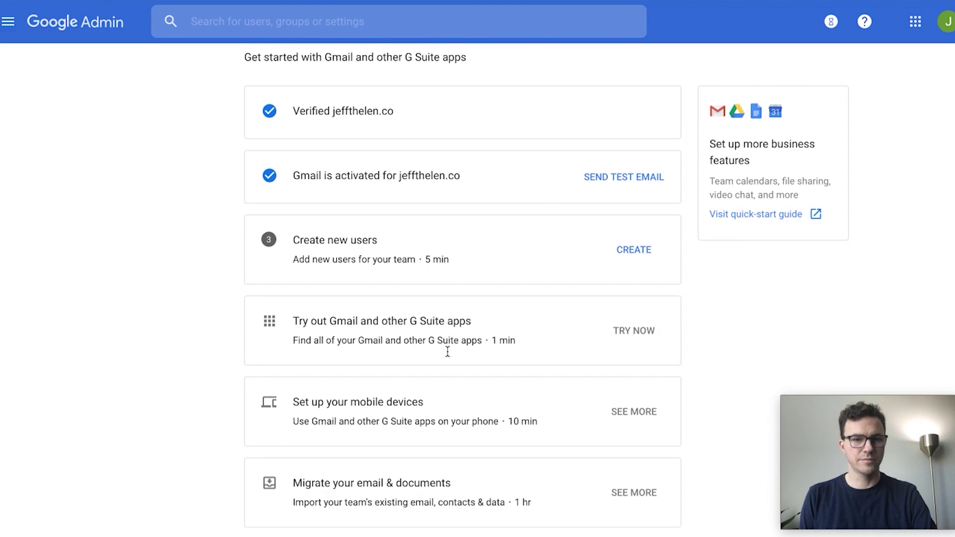
{"action": "scroll", "coordinate": [447, 352], "scroll_direction": "up", "scroll_amount": 3}
{"action": "key", "text": "ctrl+t"}
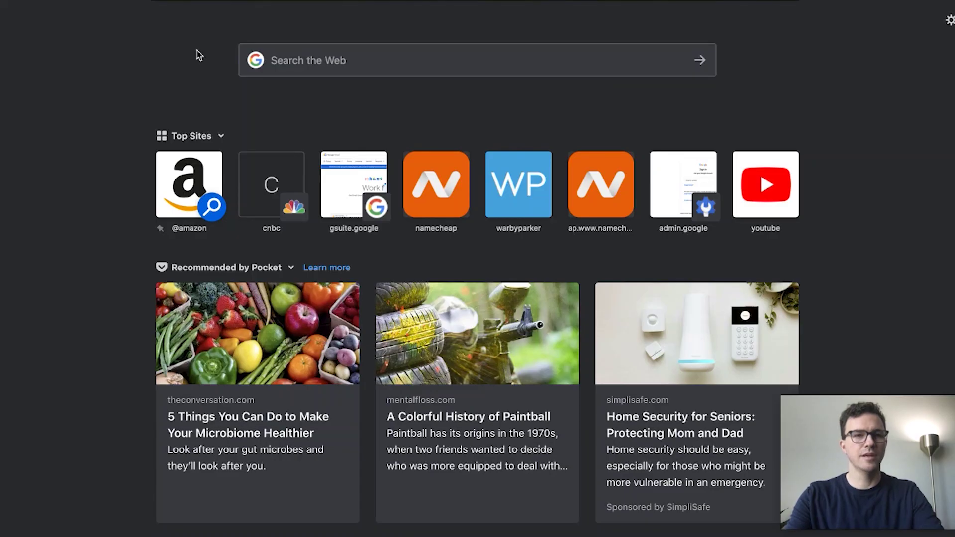
- Open mail.google.com, keep the Default inbox view, and start composing a new email
{"action": "type", "text": "mail.go"}
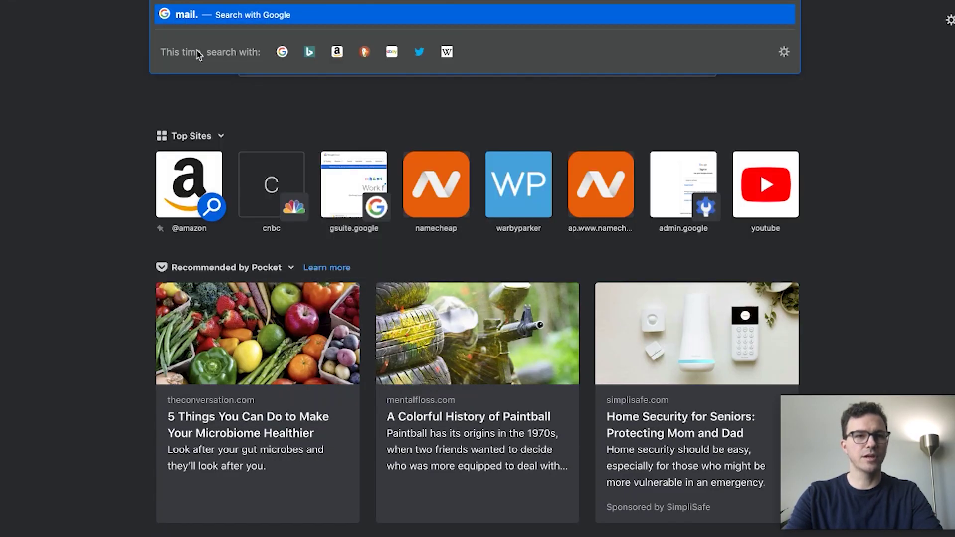
{"action": "type", "text": "ogle.com"}
{"action": "key", "text": "Return"}
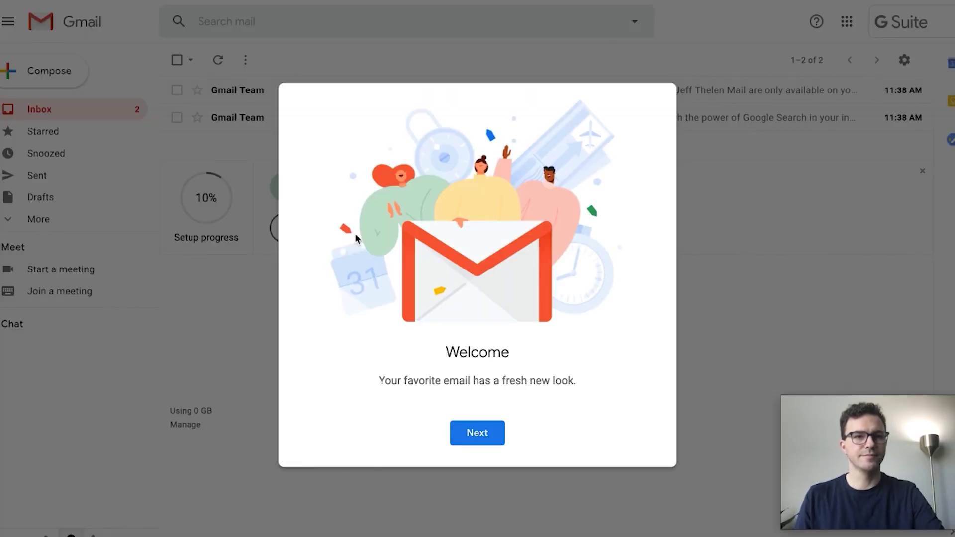
{"action": "left_click", "coordinate": [475, 433]}
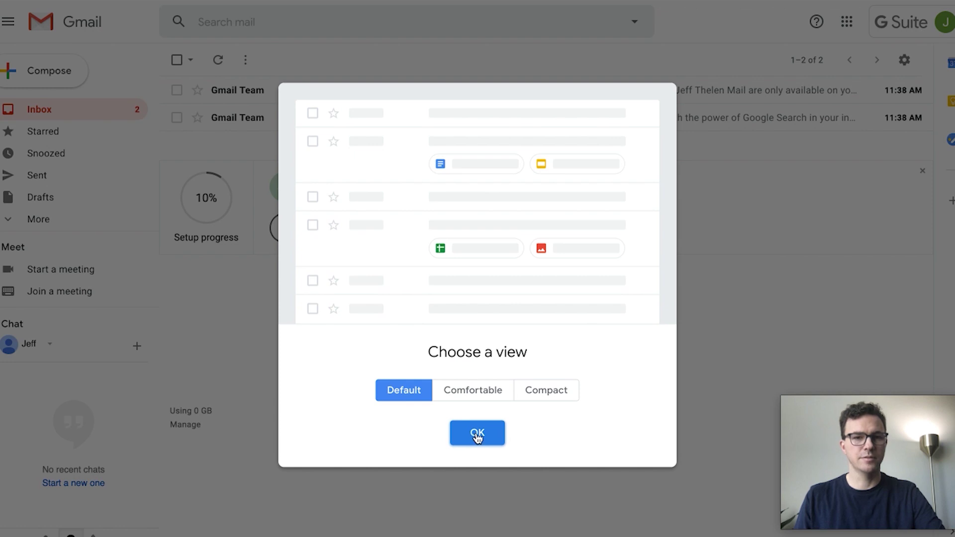
{"action": "left_click", "coordinate": [477, 436]}
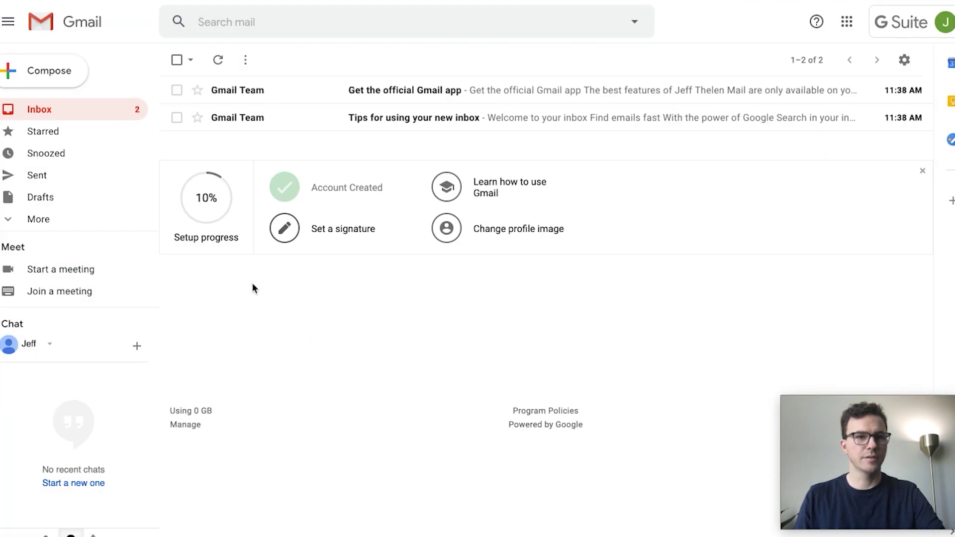
{"action": "left_click", "coordinate": [63, 77]}
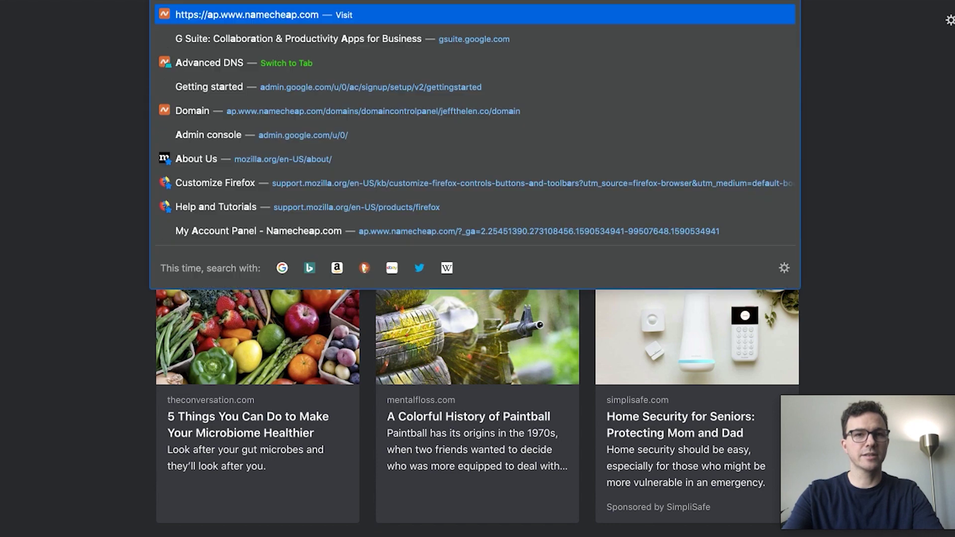
{"action": "type", "text": "admin.google."}
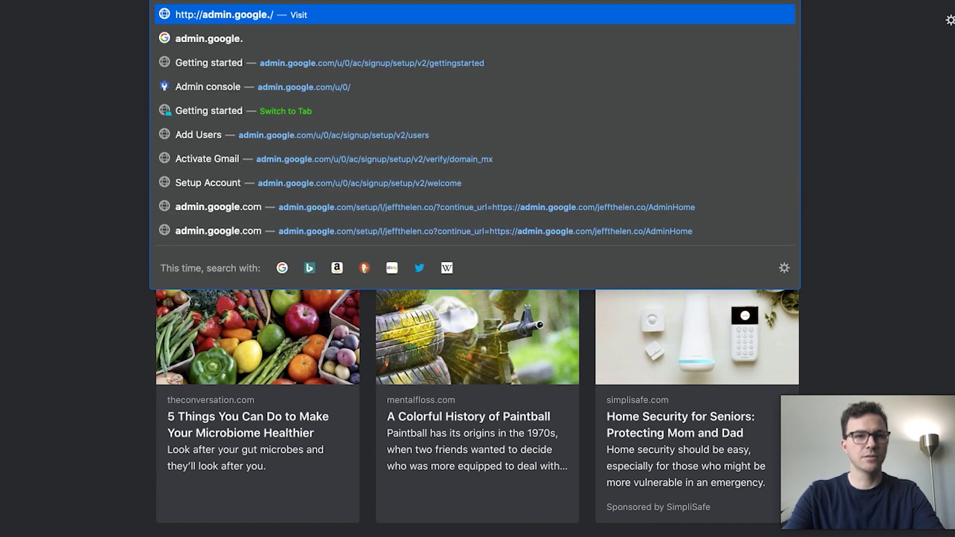
- In Billing, choose Downgrade to G Suite Basic for the G Suite Business subscription and confirm
{"action": "key", "text": "Return"}
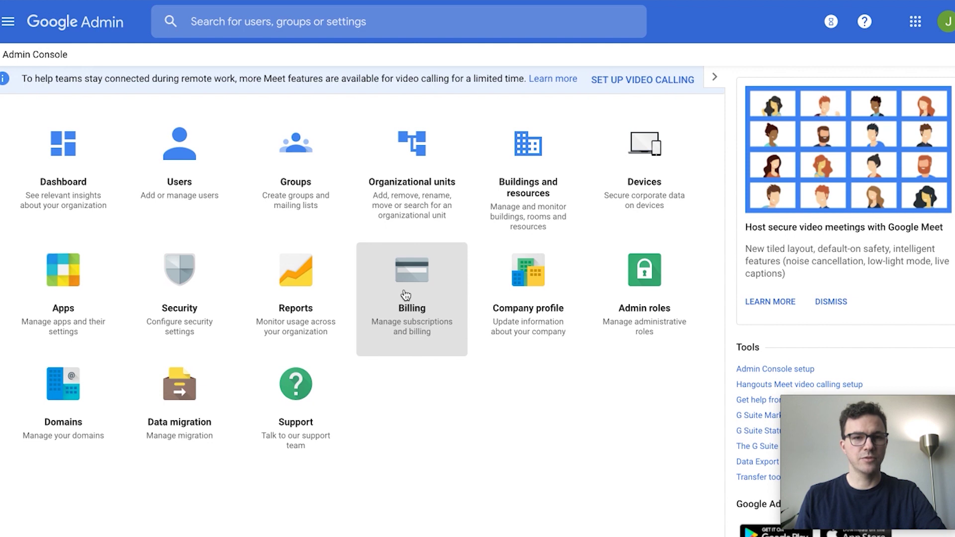
{"action": "left_click", "coordinate": [406, 295]}
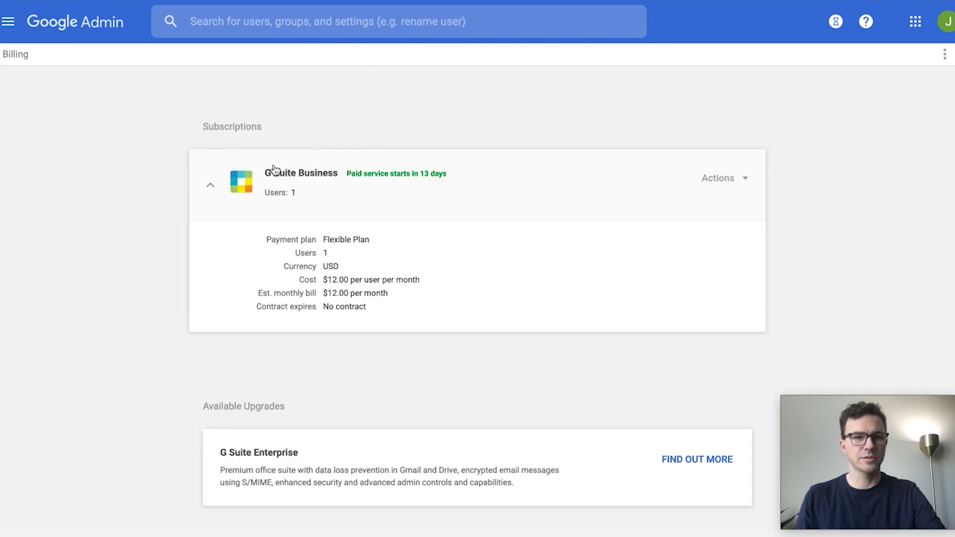
{"action": "left_click", "coordinate": [718, 180]}
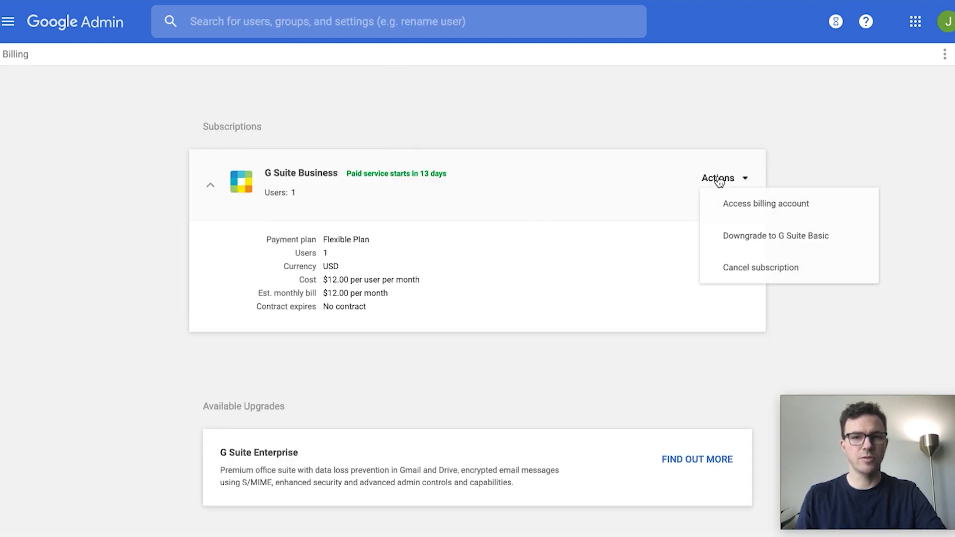
{"action": "left_click", "coordinate": [750, 238]}
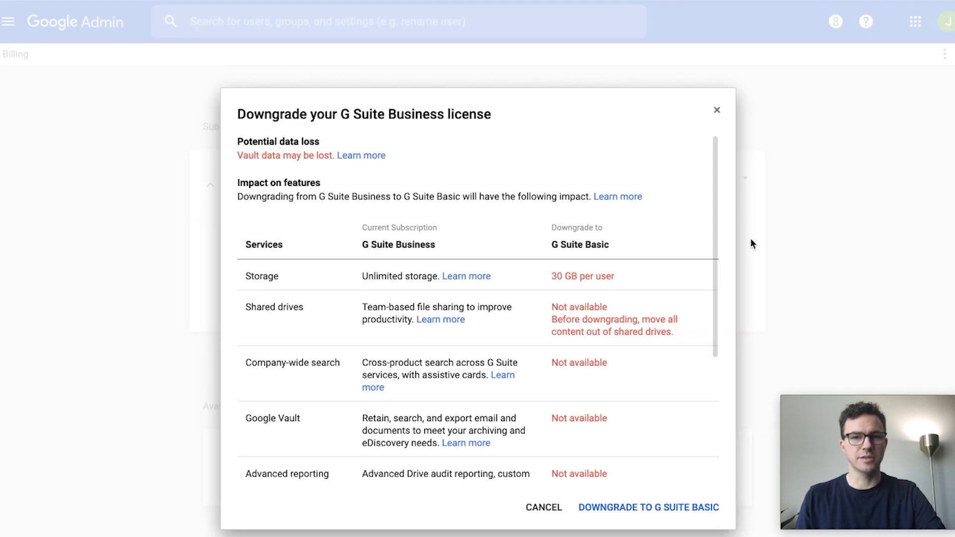
{"action": "scroll", "coordinate": [521, 321], "scroll_direction": "down", "scroll_amount": 3}
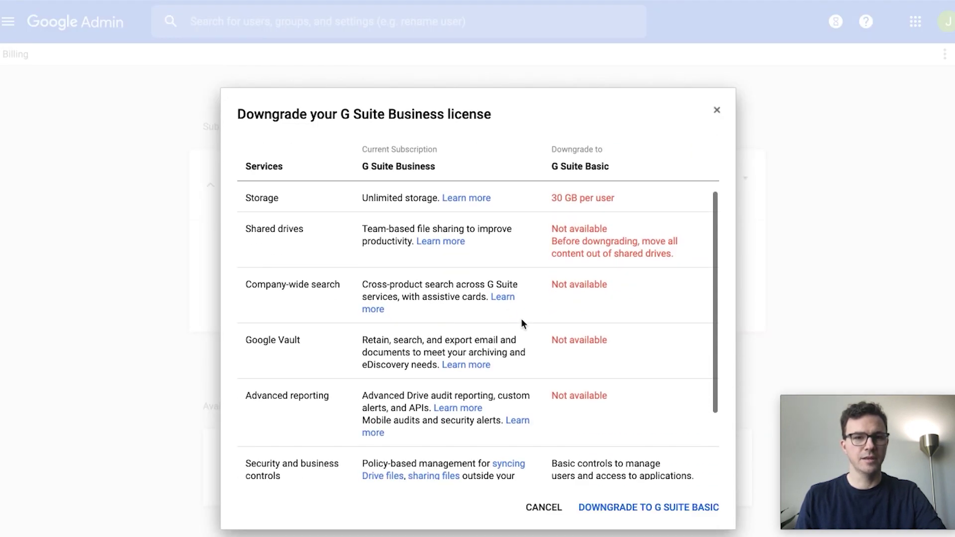
{"action": "scroll", "coordinate": [539, 342], "scroll_direction": "down", "scroll_amount": 4}
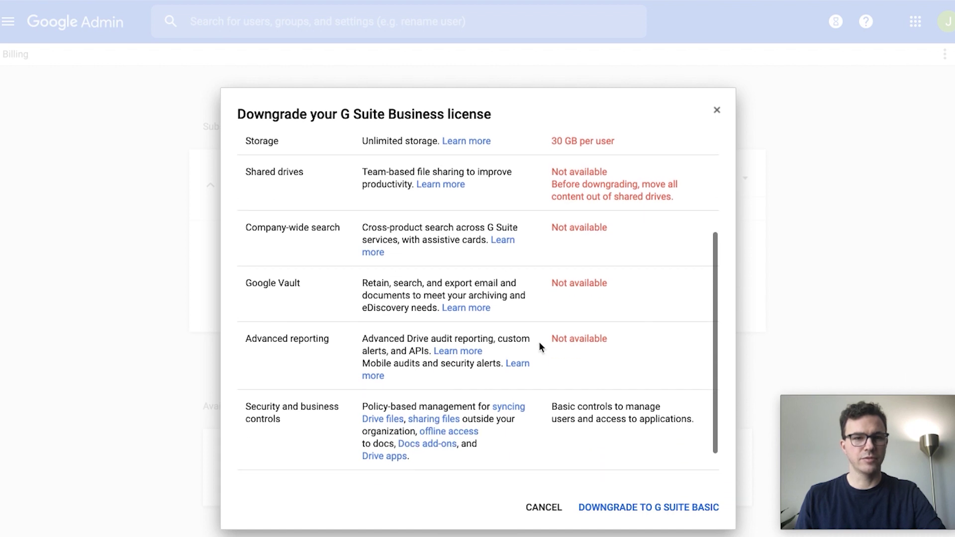
{"action": "left_click", "coordinate": [635, 508]}
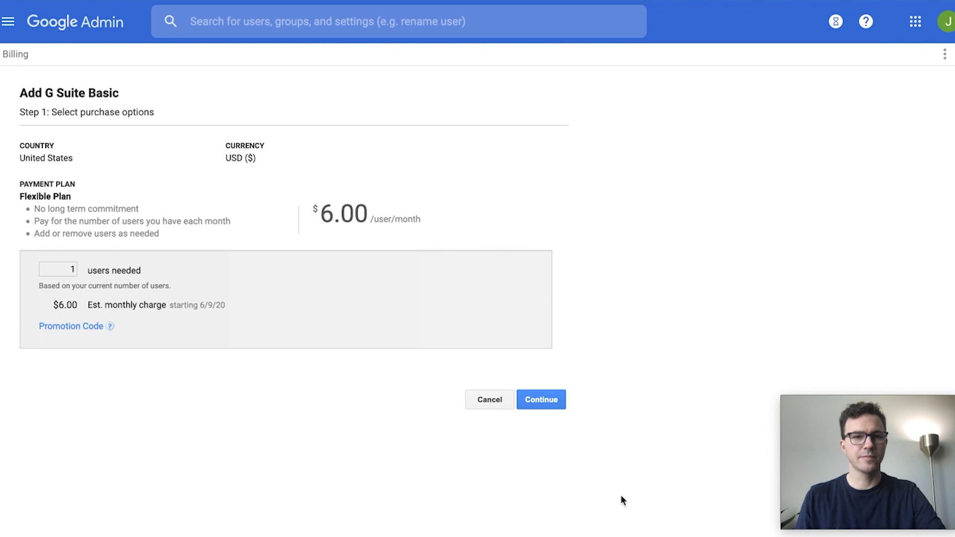
- Place the one-user G Suite Basic order at $6.00 per user per month
{"action": "left_click", "coordinate": [539, 404]}
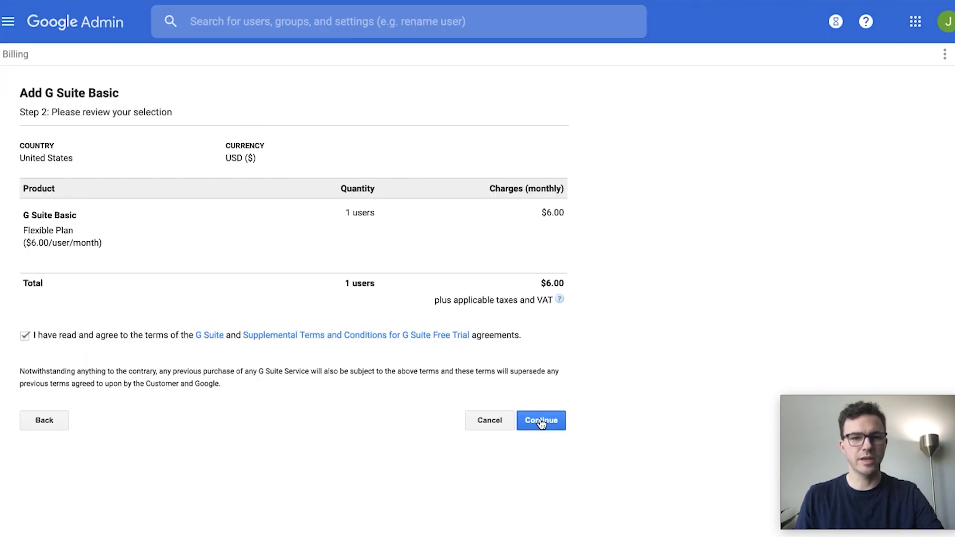
{"action": "left_click", "coordinate": [541, 422]}
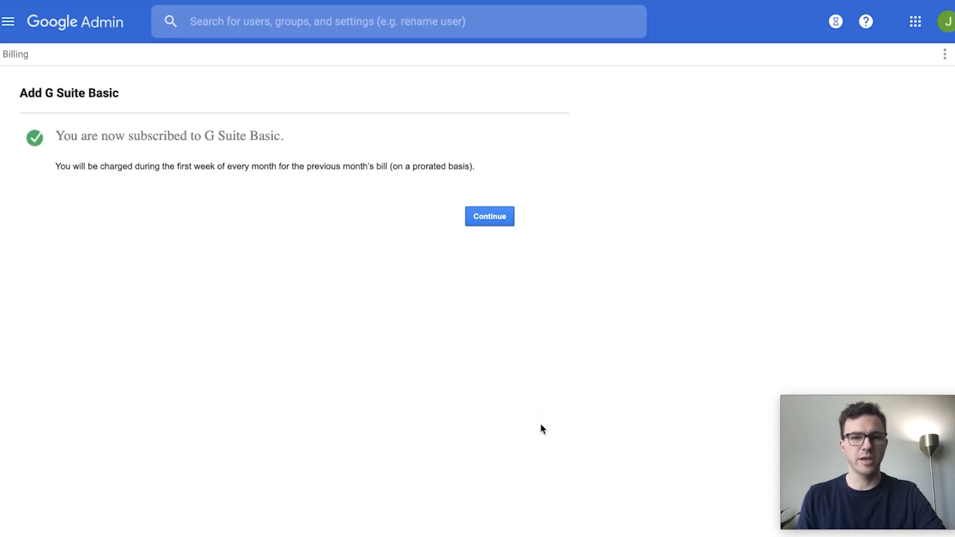
{"action": "left_click", "coordinate": [490, 219]}
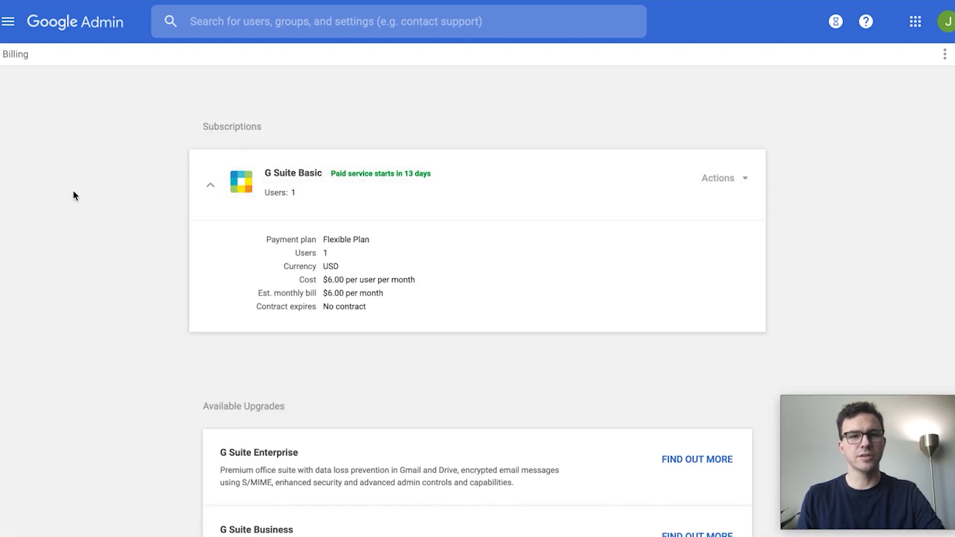
{"action": "left_click", "coordinate": [102, 27]}
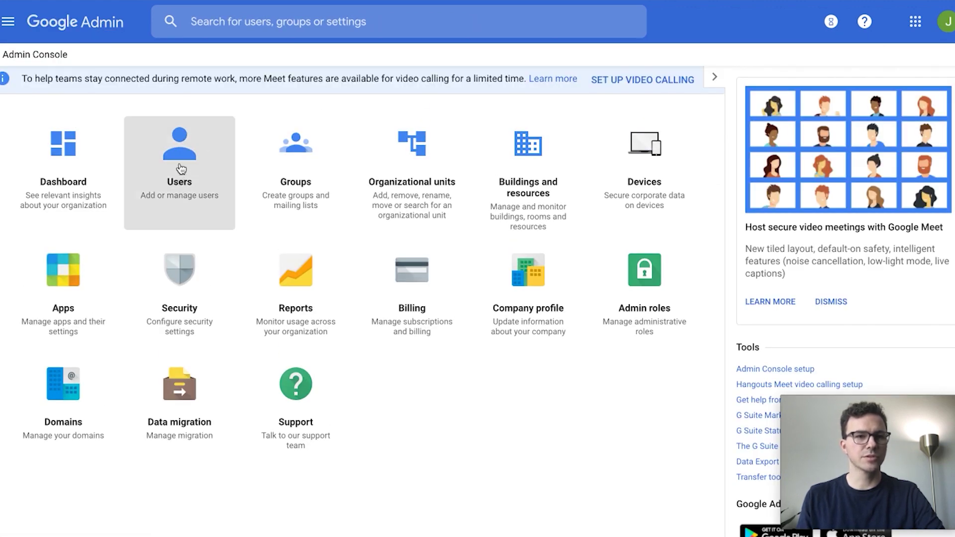
- Show the Users list, opening and then cancelling the Add new user dialog
{"action": "left_click", "coordinate": [180, 166]}
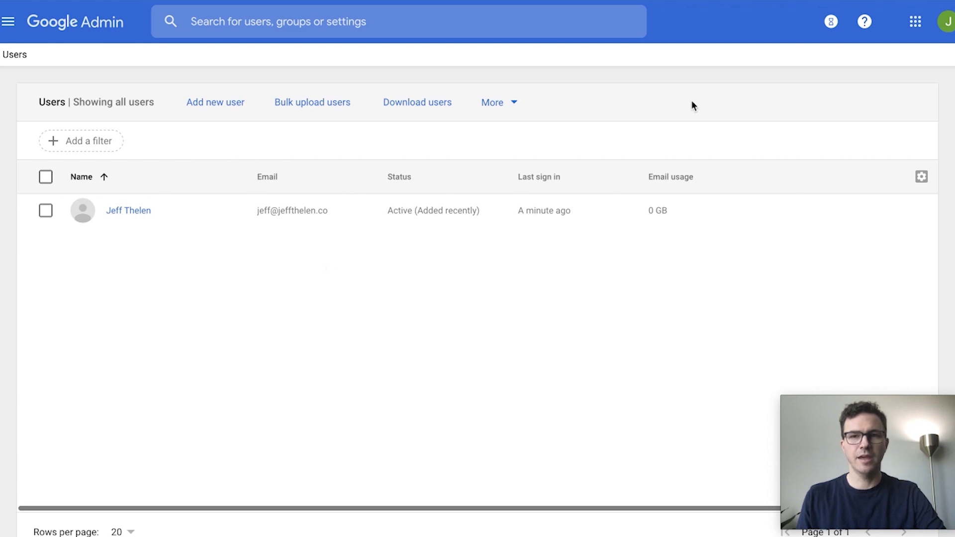
{"action": "left_click", "coordinate": [208, 102]}
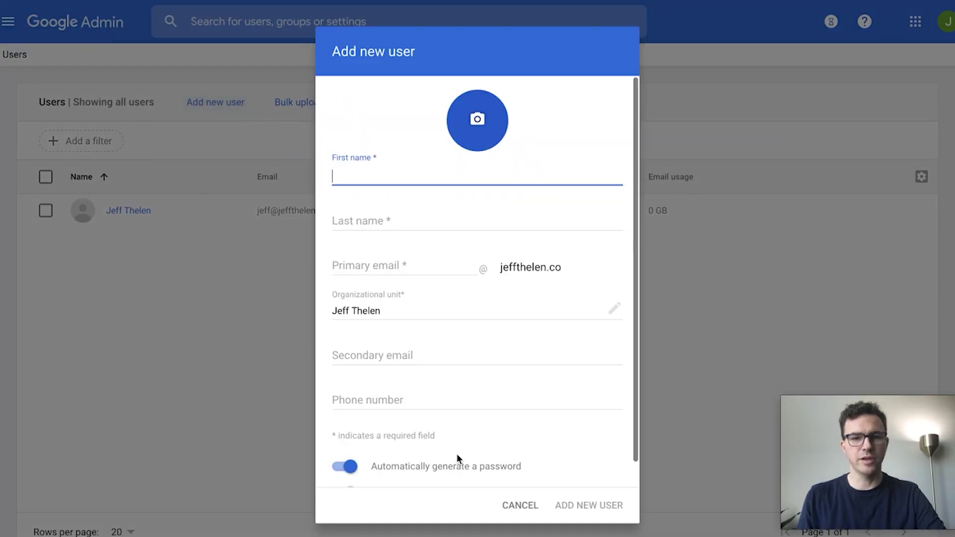
{"action": "left_click", "coordinate": [520, 508]}
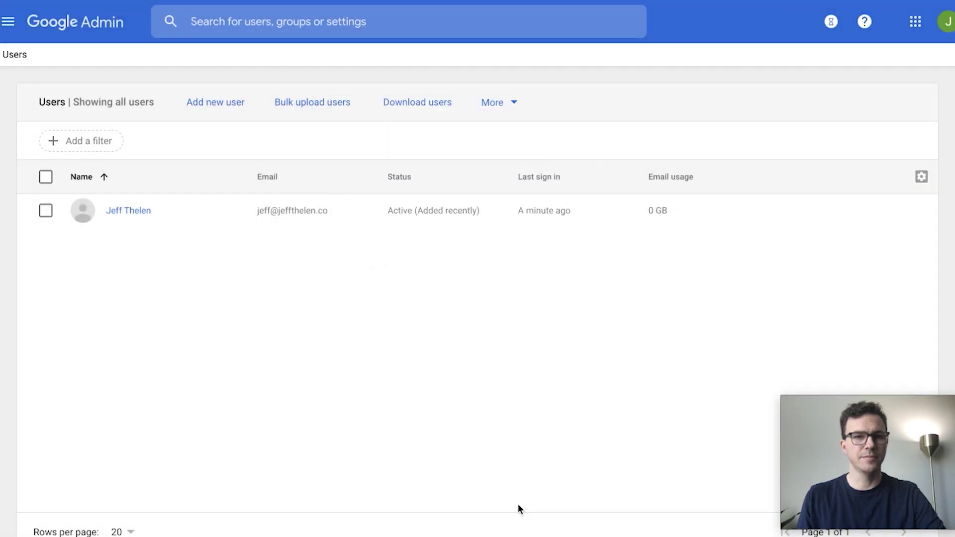